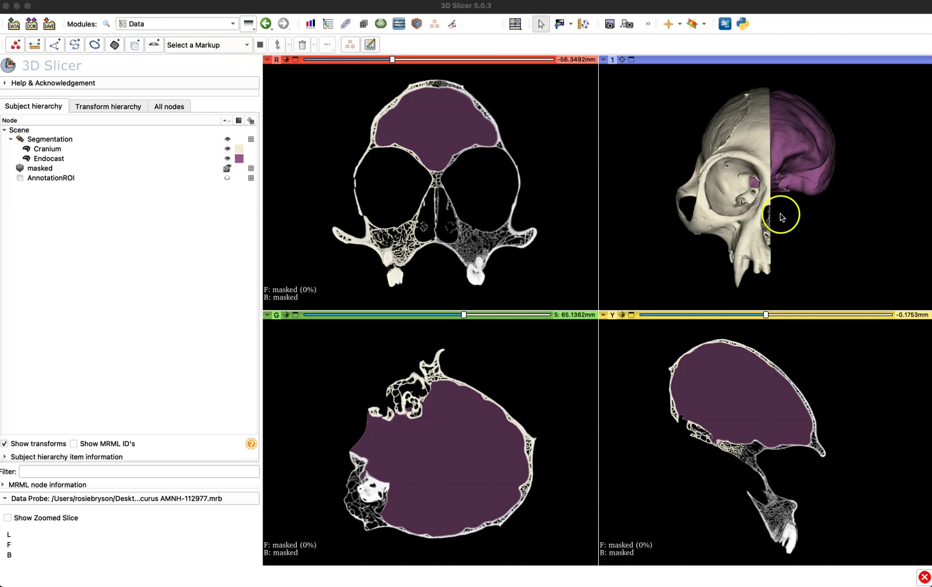
Switch to the Segment Editor module
drag(863, 270, 299, 274)
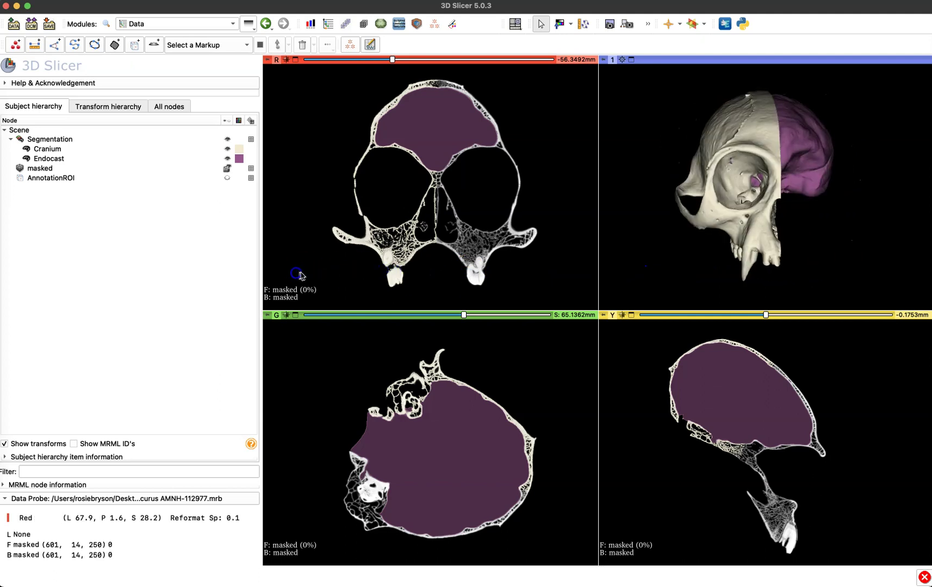
mouse_move(855, 159)
mouse_down()
mouse_move(844, 246)
mouse_move(838, 193)
mouse_move(772, 141)
mouse_move(719, 154)
mouse_move(766, 197)
mouse_move(762, 146)
mouse_move(850, 149)
mouse_move(838, 142)
mouse_move(857, 154)
mouse_up()
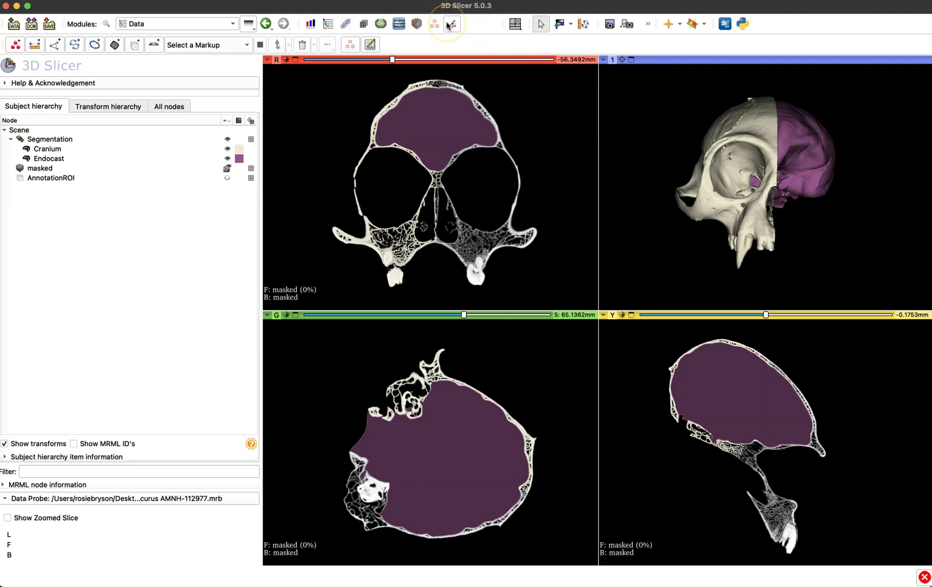
click(220, 25)
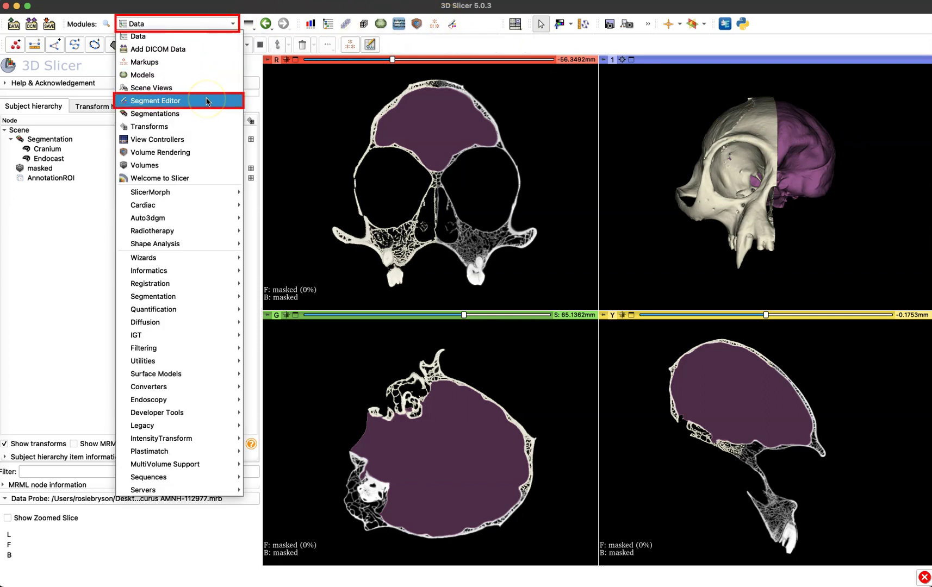
click(206, 102)
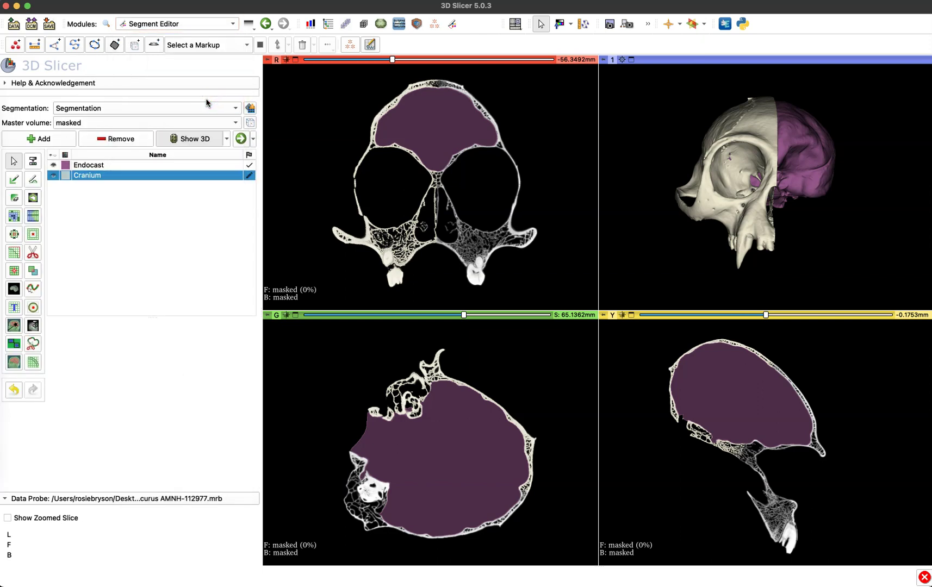
Hide the Cranium segment and select Endocast for editing
click(53, 176)
click(107, 166)
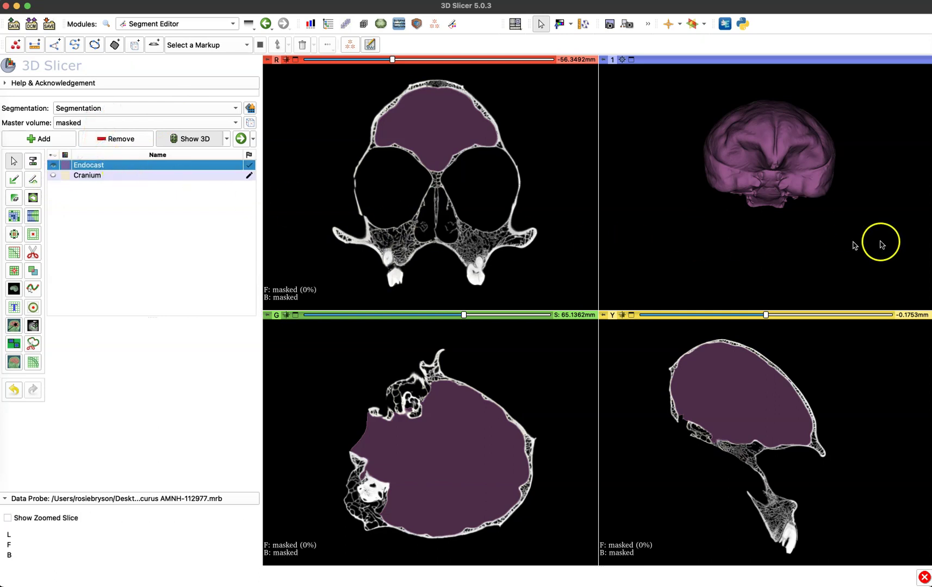
drag(872, 219, 854, 263)
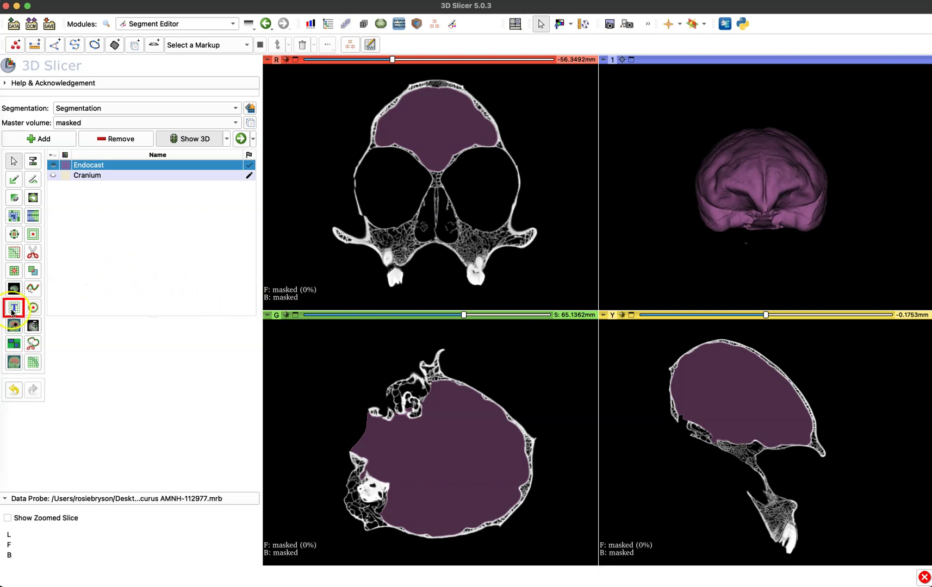
Open the Engrave effect on Endocast and set its text to 'Specimen 123'
click(13, 309)
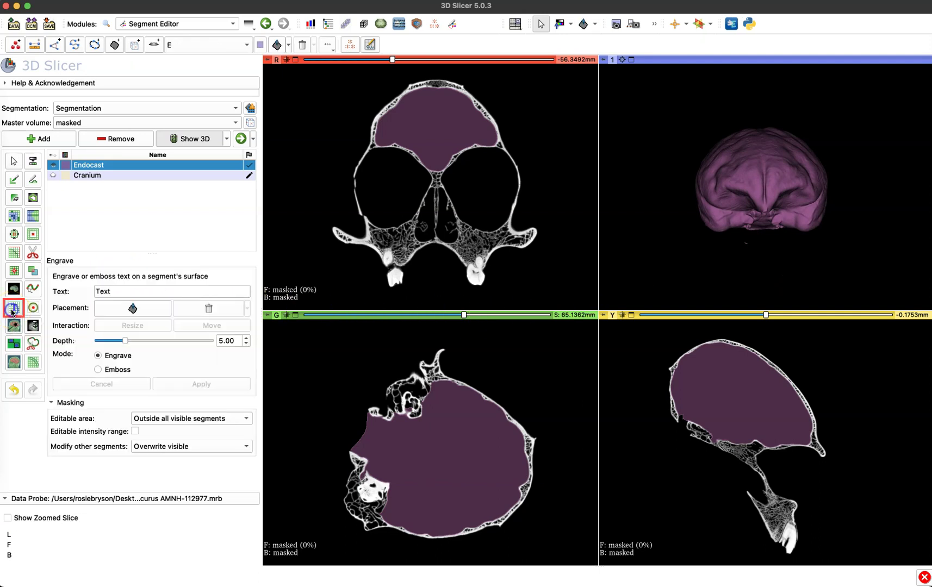
double_click(126, 290)
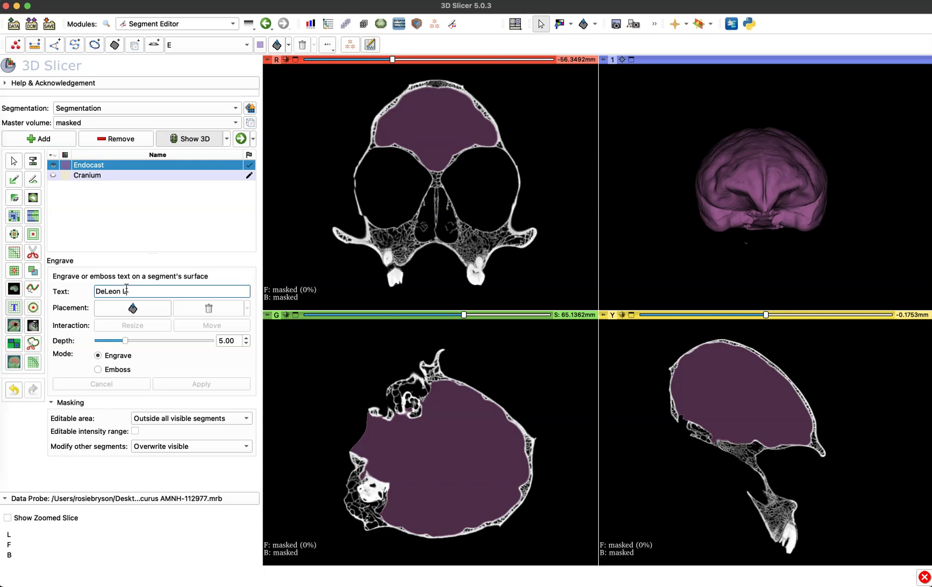
click(191, 277)
click(217, 272)
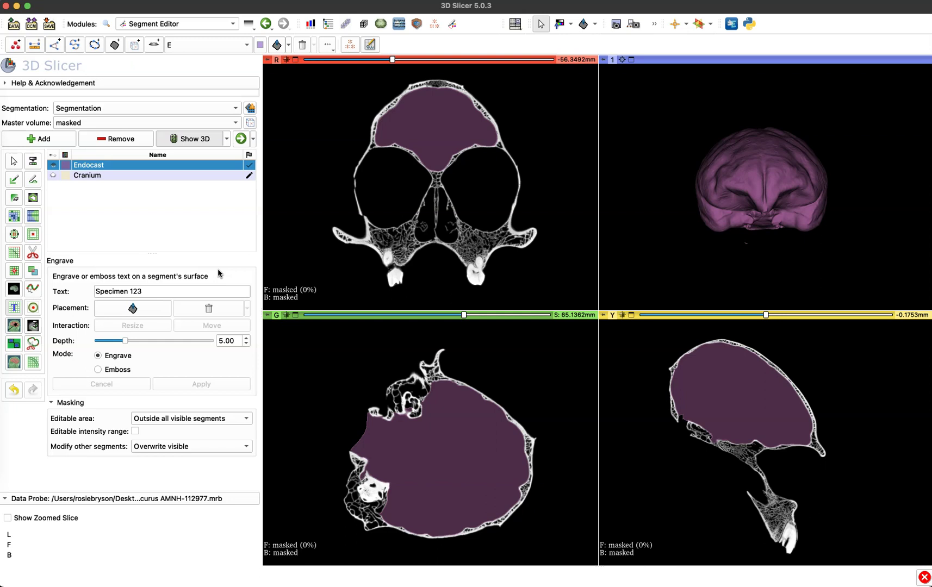
Maximize the 3D view and orient it to show the endocast's underside
click(890, 243)
click(890, 243)
drag(816, 299, 219, 279)
drag(553, 419, 630, 295)
right_drag(688, 287, 672, 332)
shift+drag(672, 333, 660, 451)
right_drag(689, 288, 706, 371)
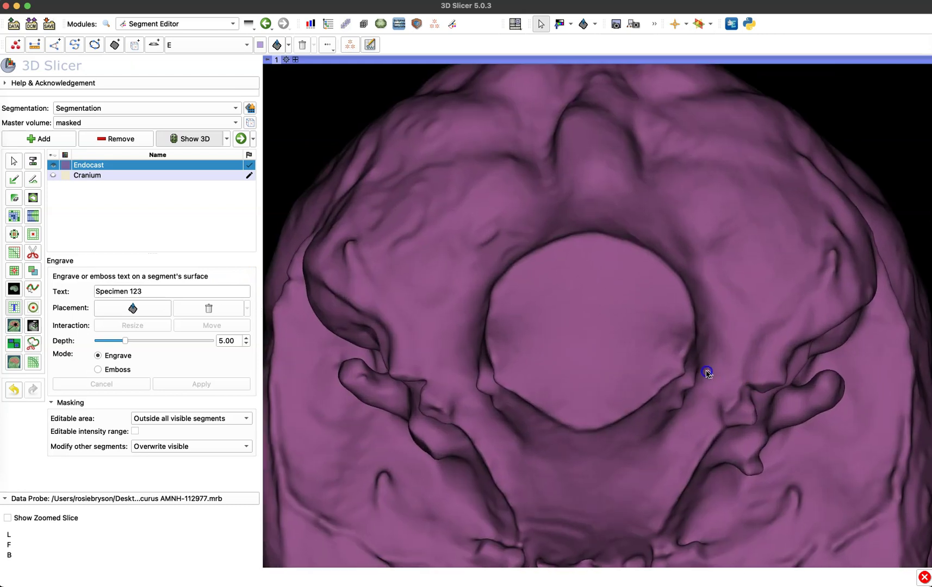
shift+drag(706, 371, 719, 383)
middle_drag(719, 383, 713, 378)
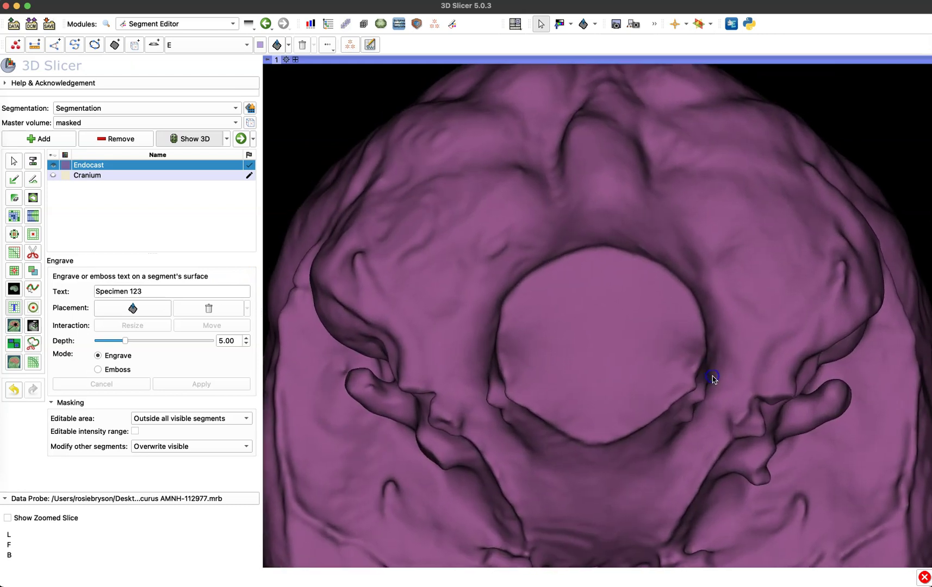
Place the Specimen 123 text on the underside and shrink it to about half size
click(145, 313)
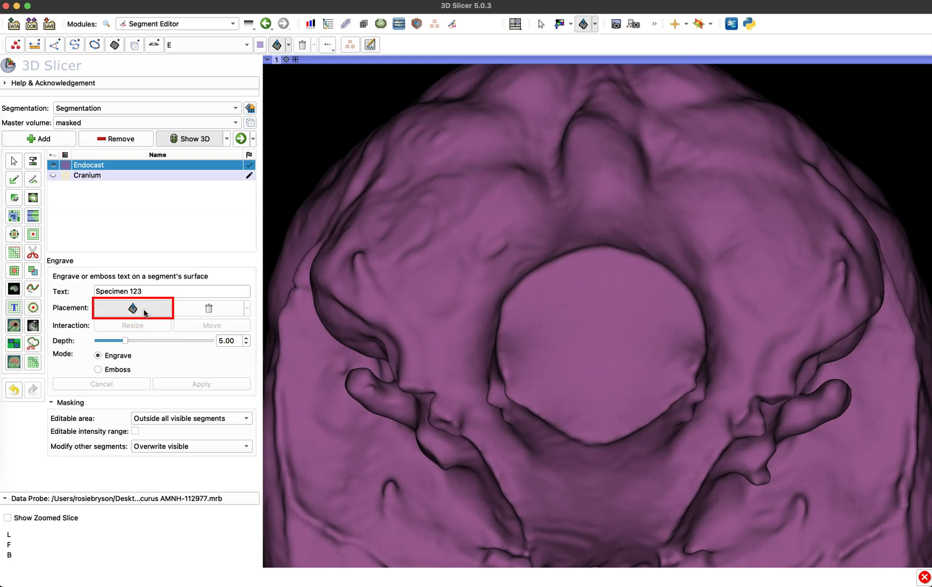
click(598, 342)
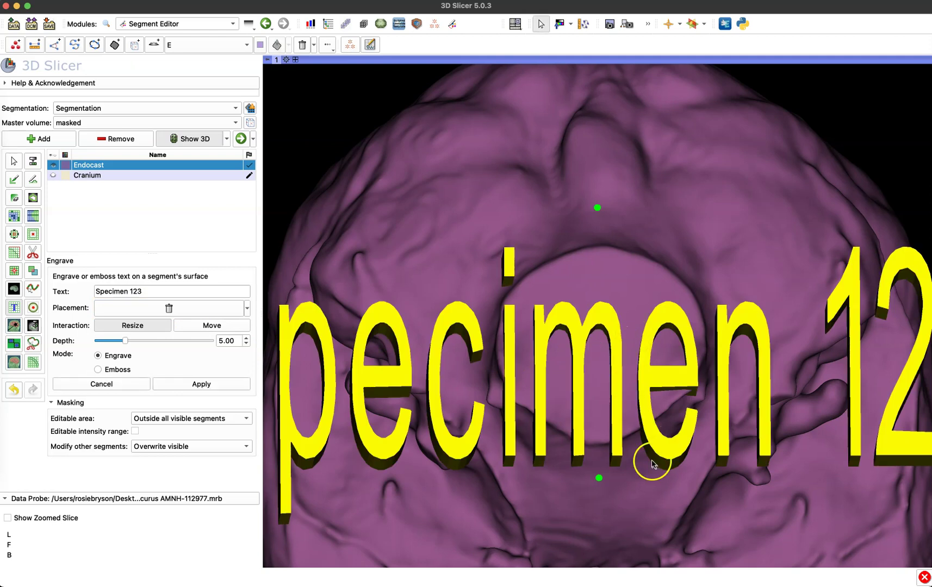
scroll(650, 462, down, 5)
mouse_move(613, 248)
right_down()
mouse_move(605, 229)
mouse_move(616, 261)
right_up()
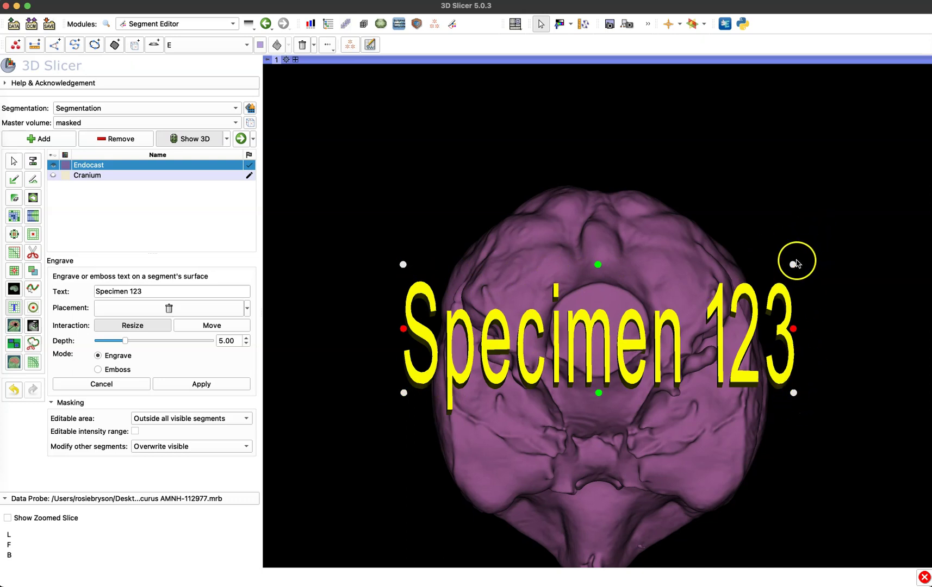
drag(793, 264, 568, 347)
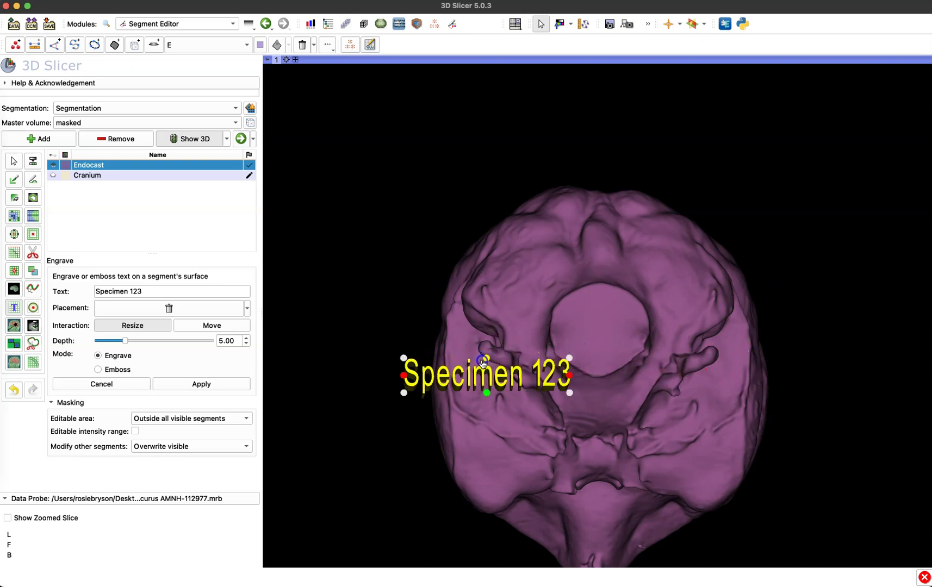
drag(403, 357, 479, 356)
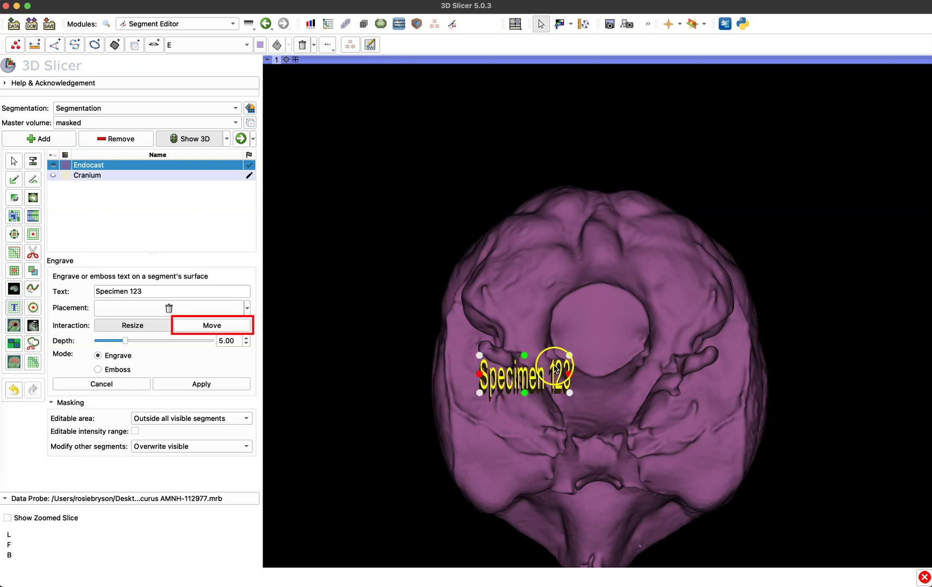
Move and rotate the Specimen 123 text onto the round opening and shrink it further
click(244, 326)
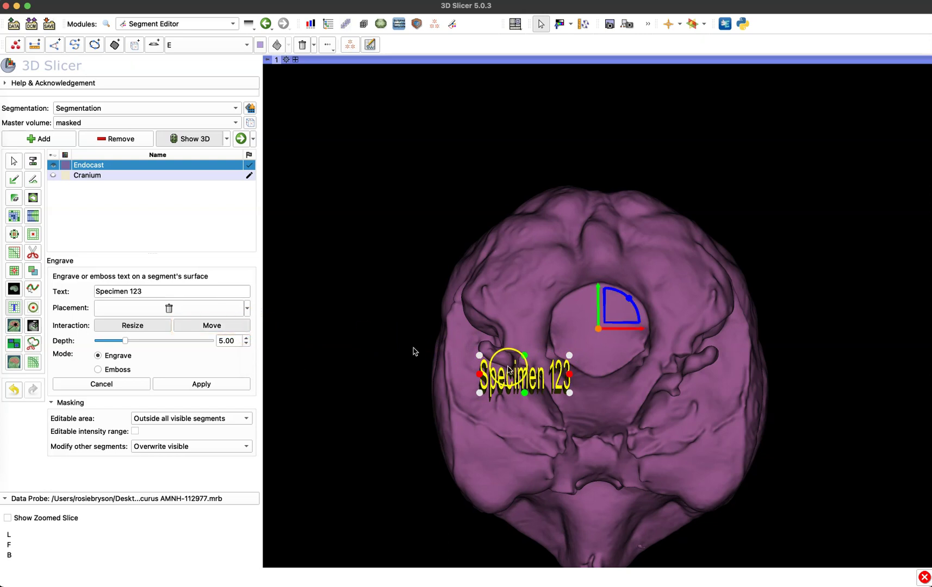
drag(598, 329, 673, 284)
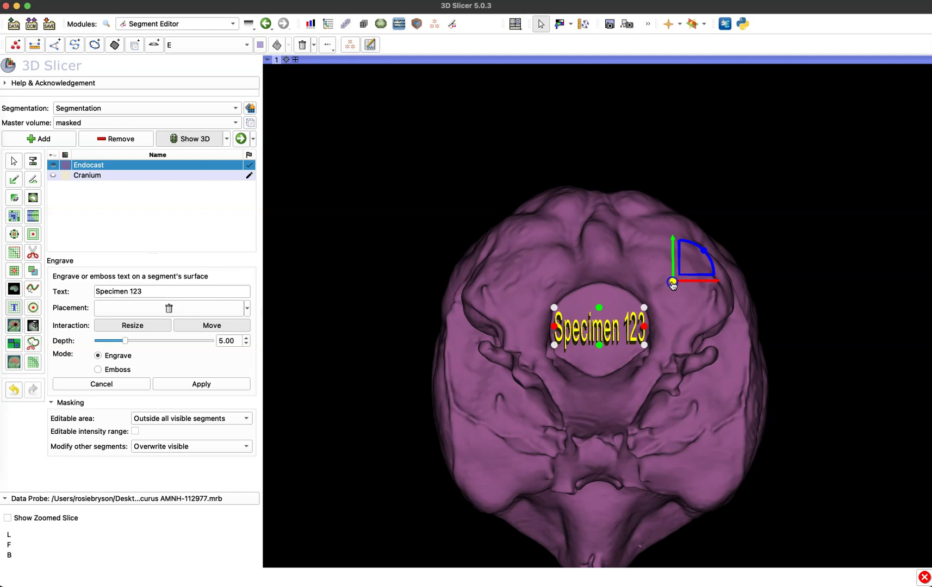
mouse_move(702, 253)
mouse_down()
mouse_move(720, 293)
mouse_move(694, 264)
mouse_up()
drag(554, 305, 562, 317)
drag(645, 315, 600, 326)
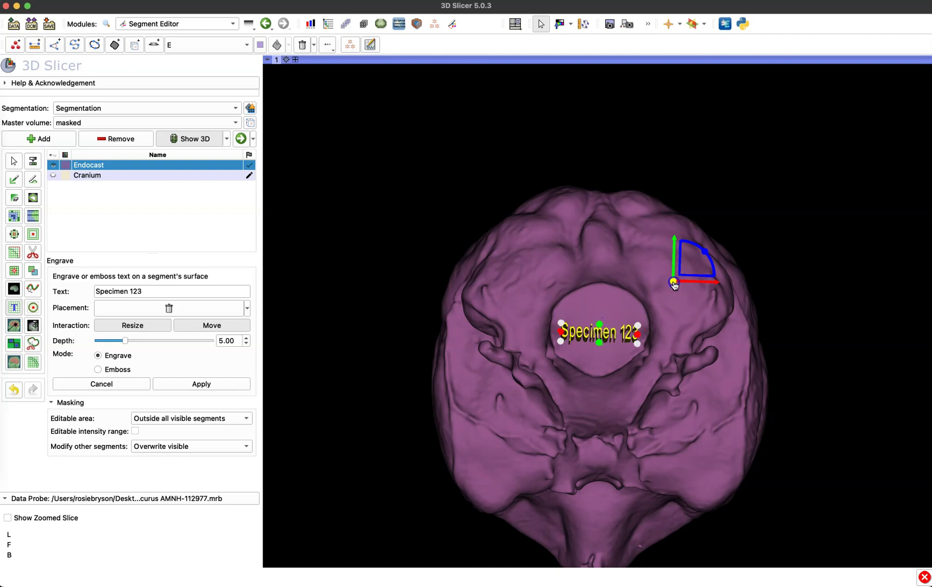
drag(673, 282, 674, 277)
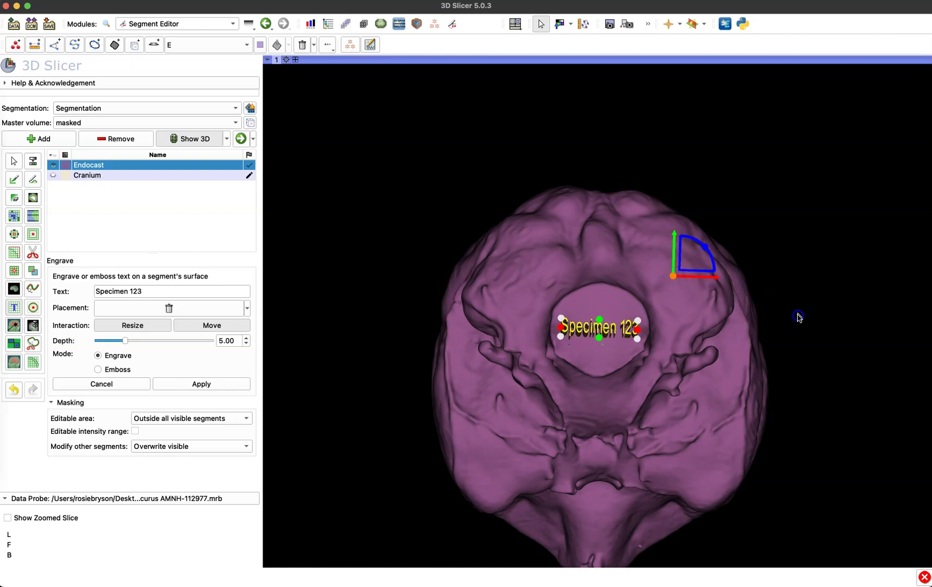
drag(799, 316, 791, 493)
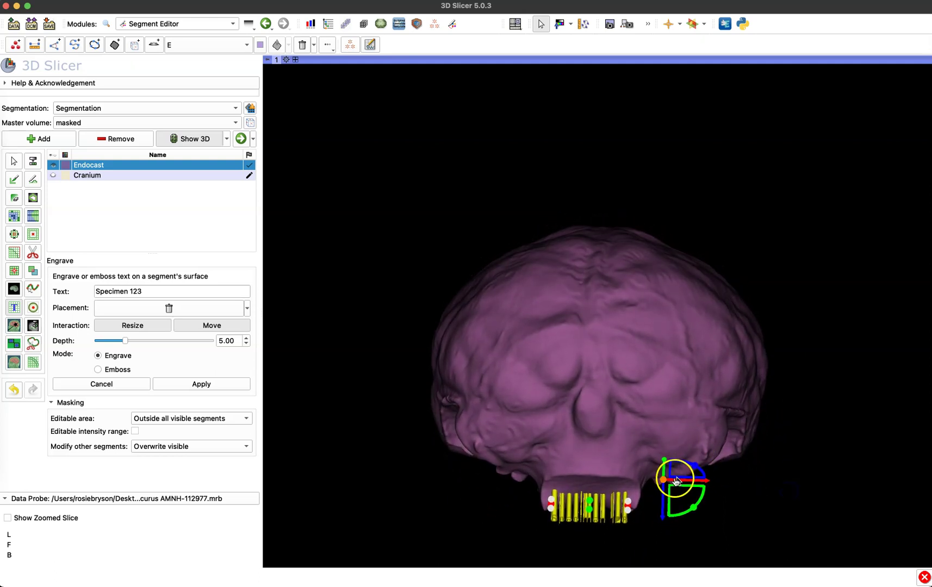
drag(663, 481, 664, 466)
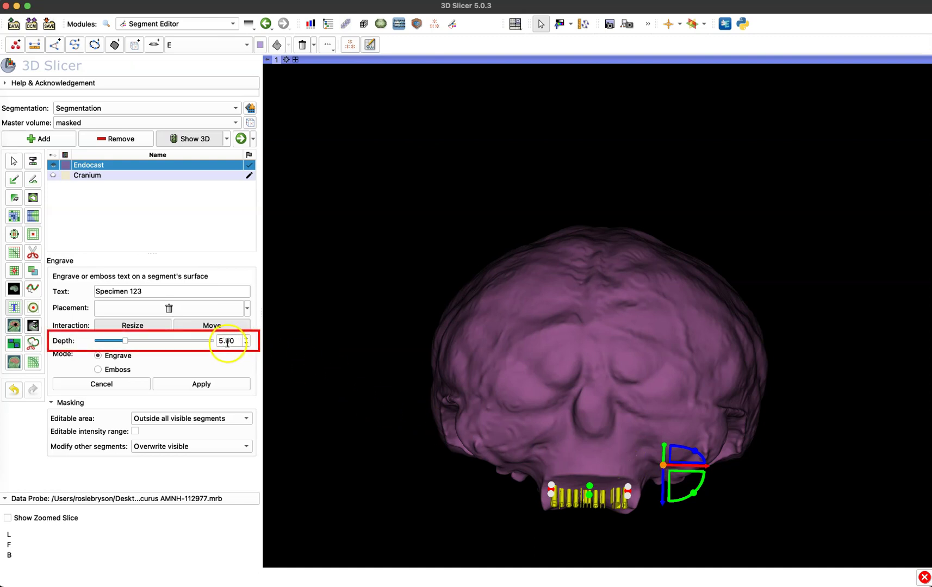
Set the engraving depth to 7.00
mouse_move(128, 341)
mouse_down()
mouse_move(179, 341)
mouse_move(113, 347)
mouse_move(125, 344)
mouse_up()
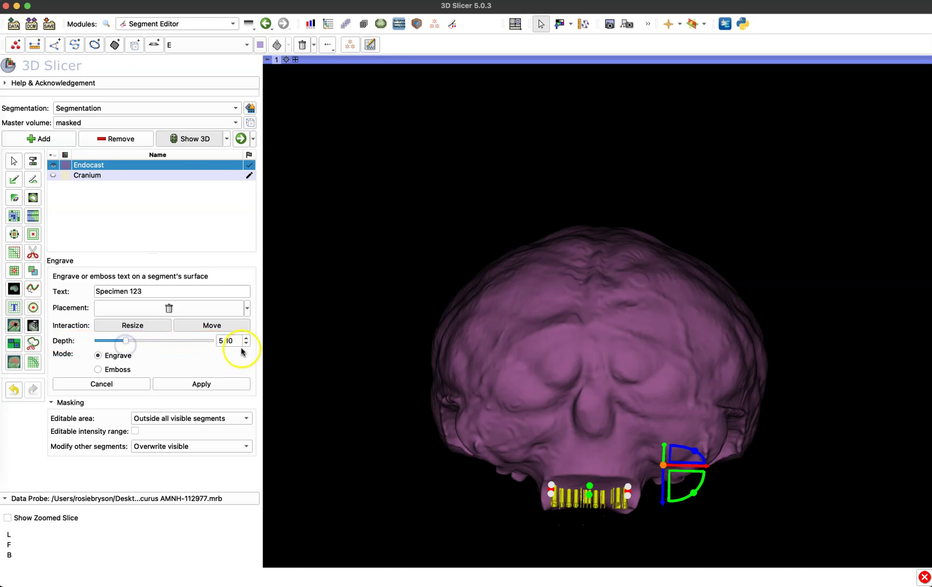
click(238, 340)
text(7)
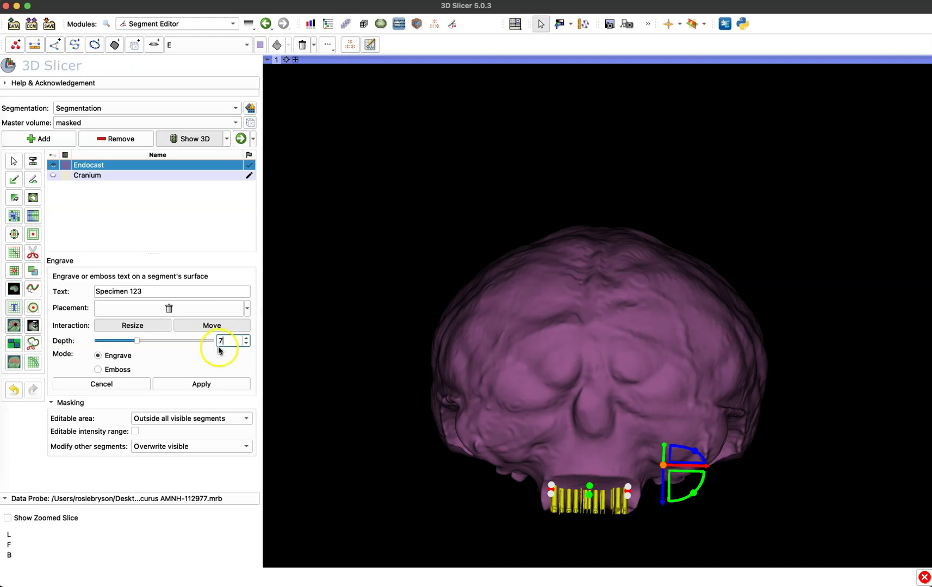
key(Return)
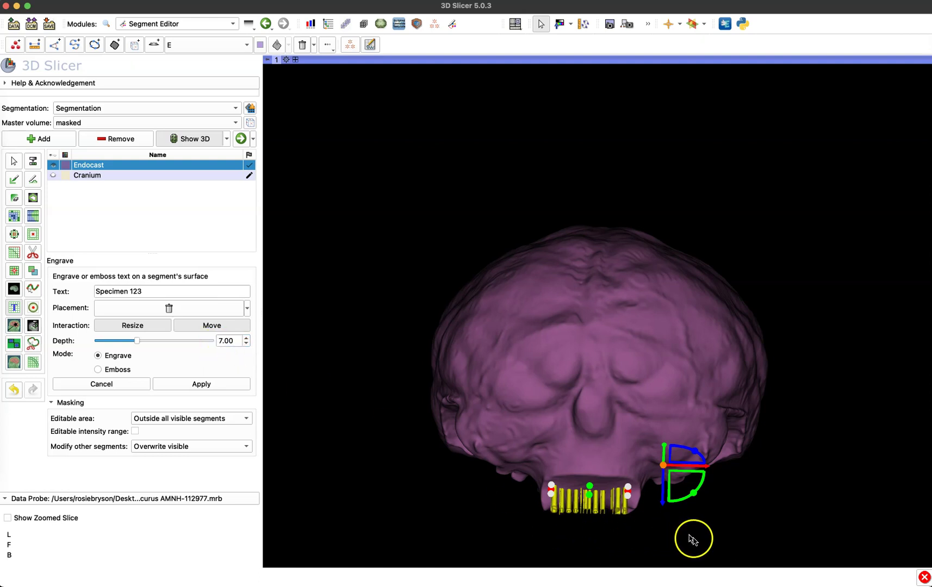
Centre the Specimen 123 text on the underside's round opening
drag(666, 466, 667, 459)
drag(692, 558, 694, 403)
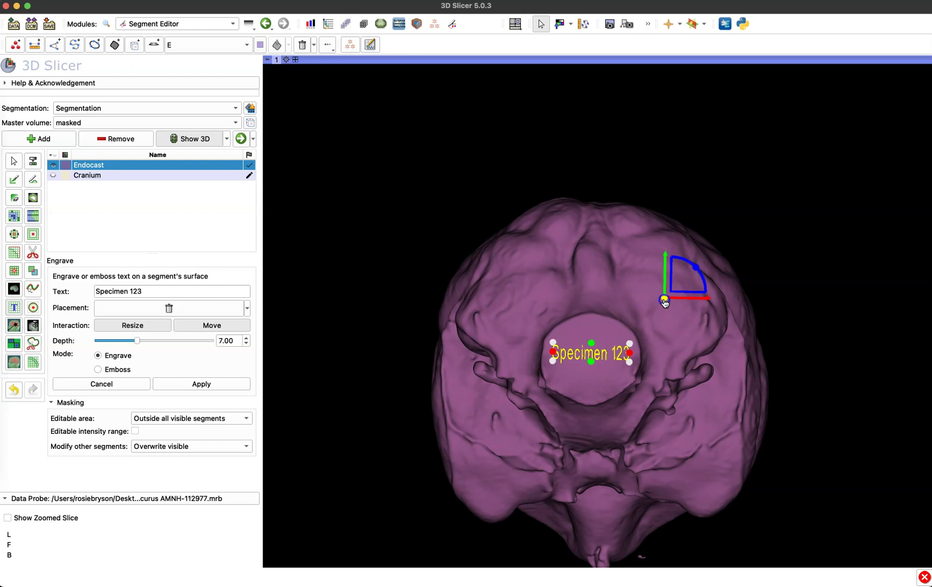
drag(664, 302, 665, 303)
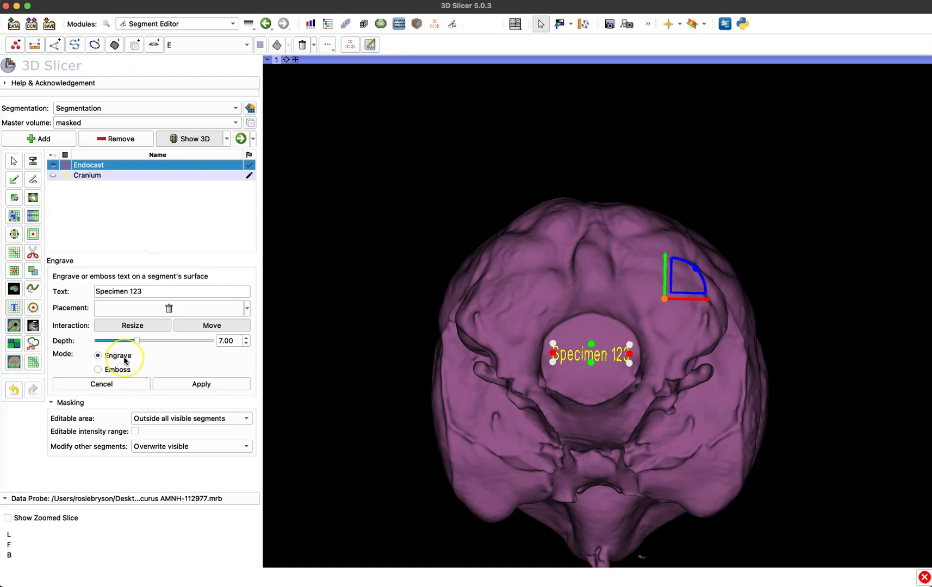
Apply the Specimen 123 engraving at depth 7.00 and inspect it from several angles
click(212, 387)
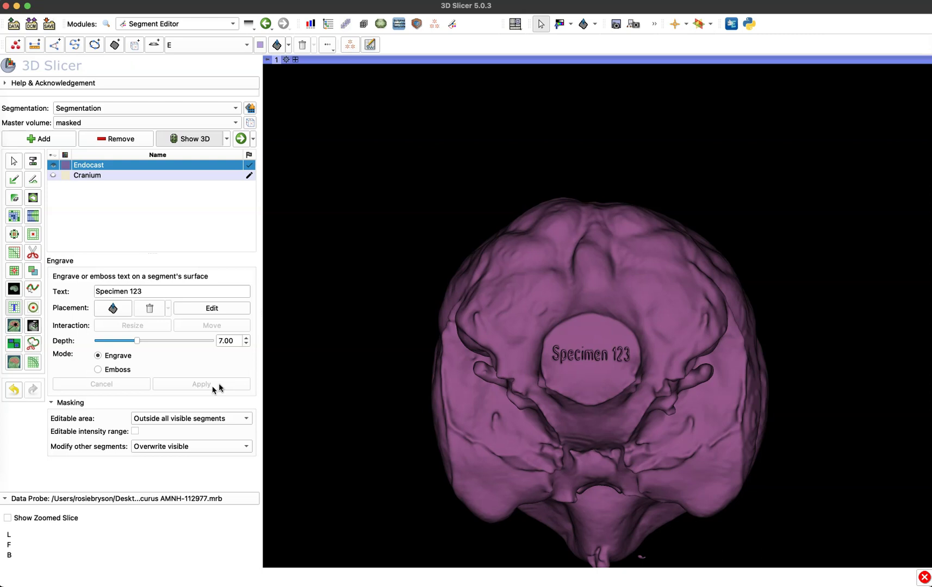
drag(576, 389, 524, 392)
right_drag(633, 281, 668, 530)
middle_drag(632, 457, 681, 337)
drag(685, 343, 658, 285)
right_drag(625, 215, 576, 121)
drag(607, 292, 626, 325)
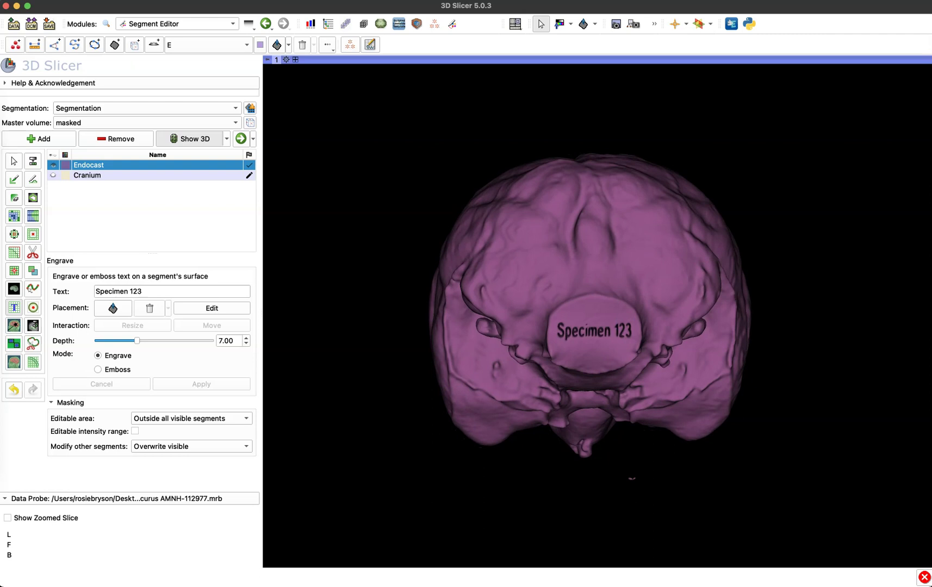
Show the Cranium segment, select it for editing, and change the text to 'DeLeon Lab'
click(95, 176)
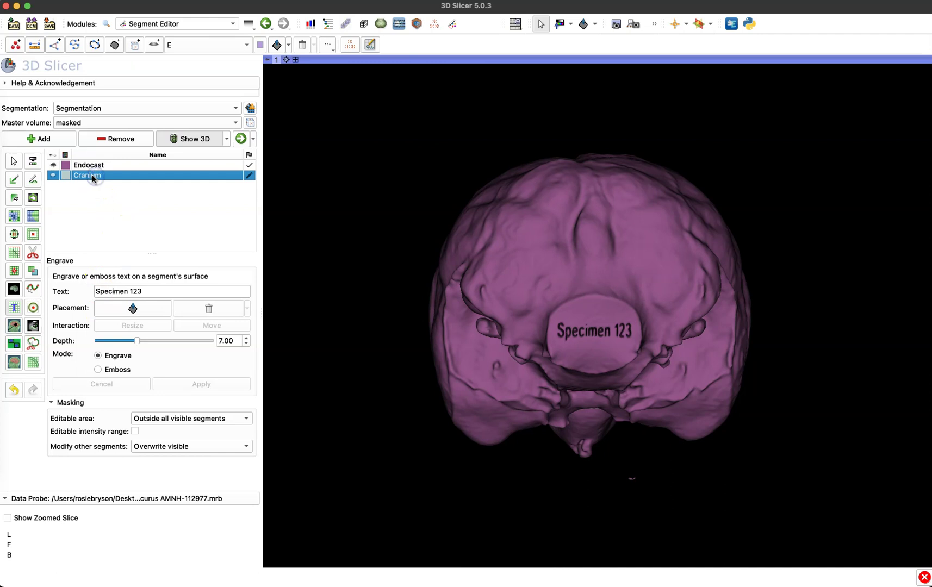
click(52, 175)
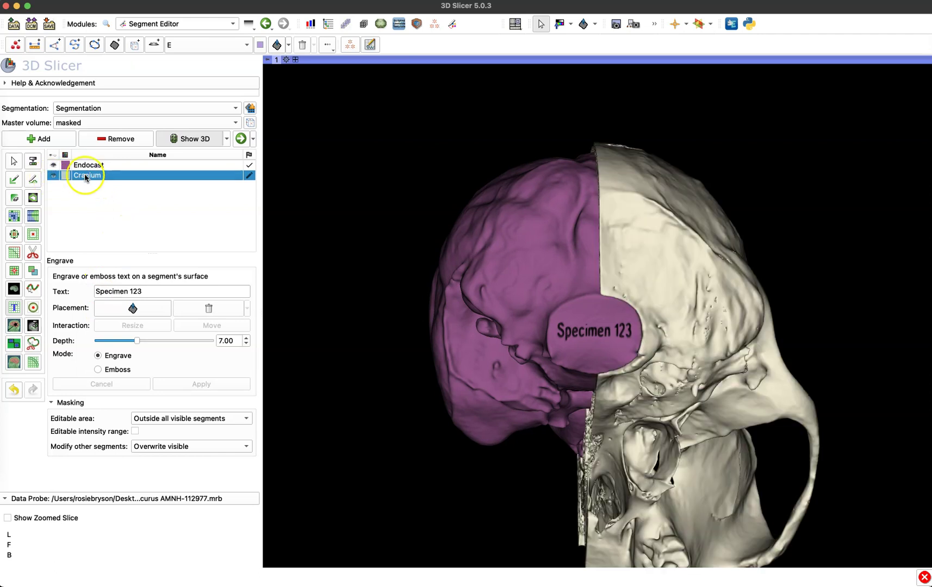
click(106, 166)
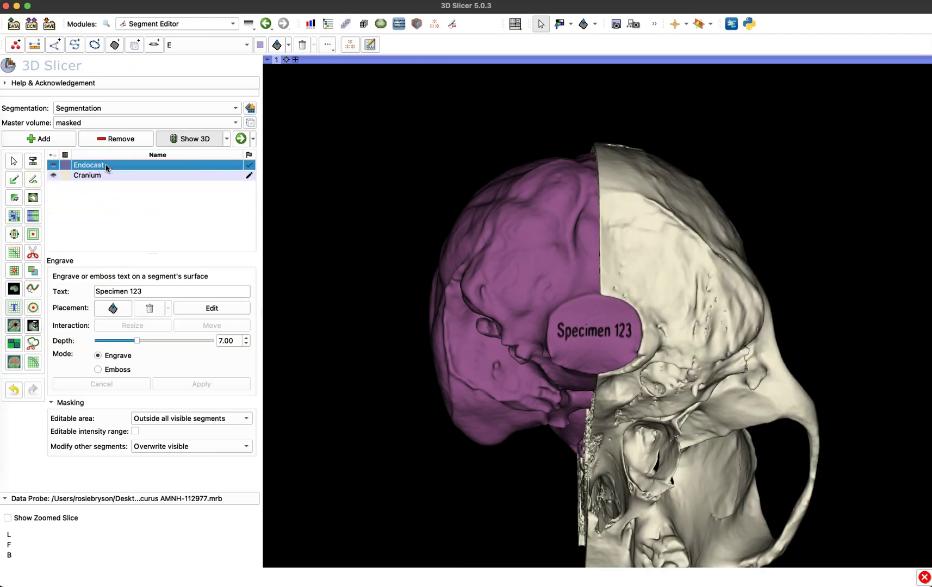
click(106, 176)
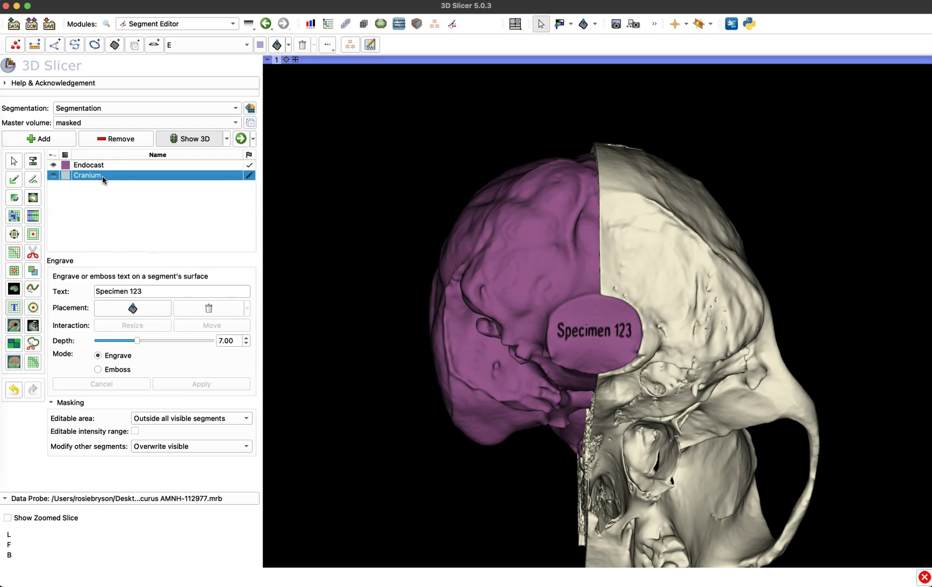
double_click(149, 291)
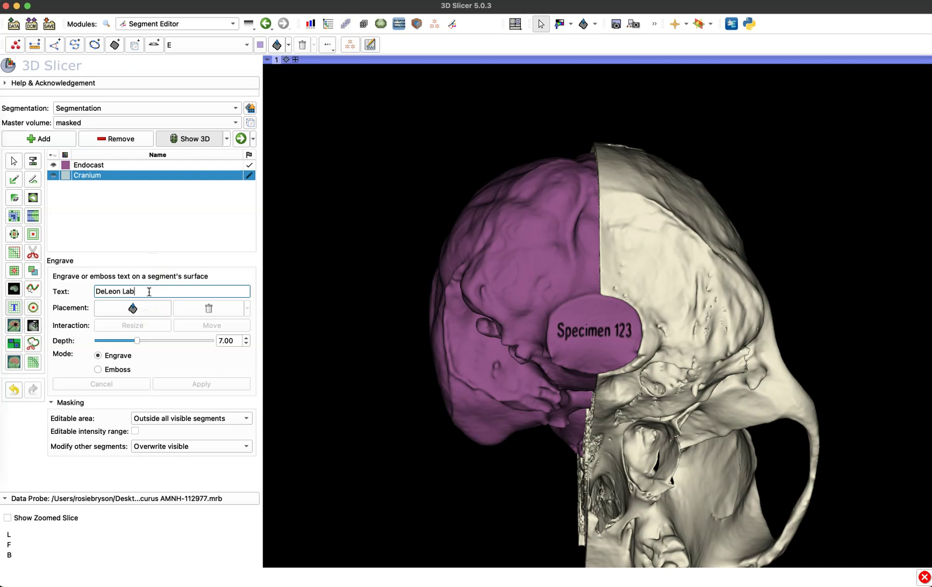
click(132, 308)
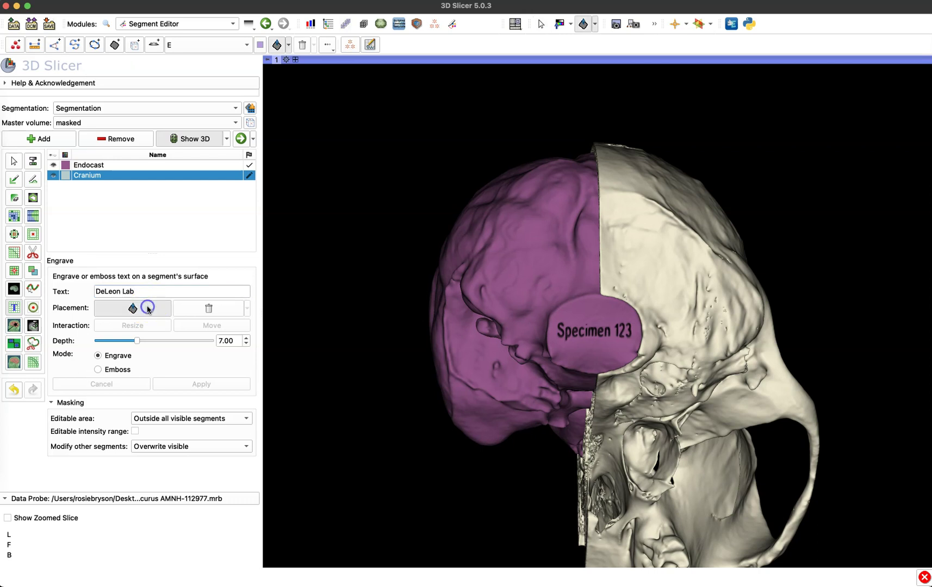
Drop the DeLeon Lab text onto the cranium and shrink it to a small label
click(557, 298)
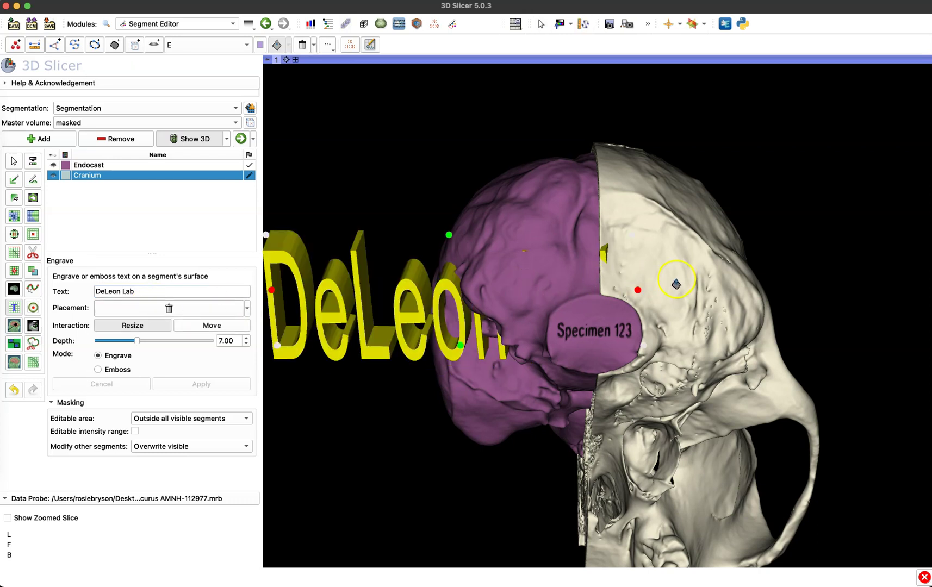
click(683, 285)
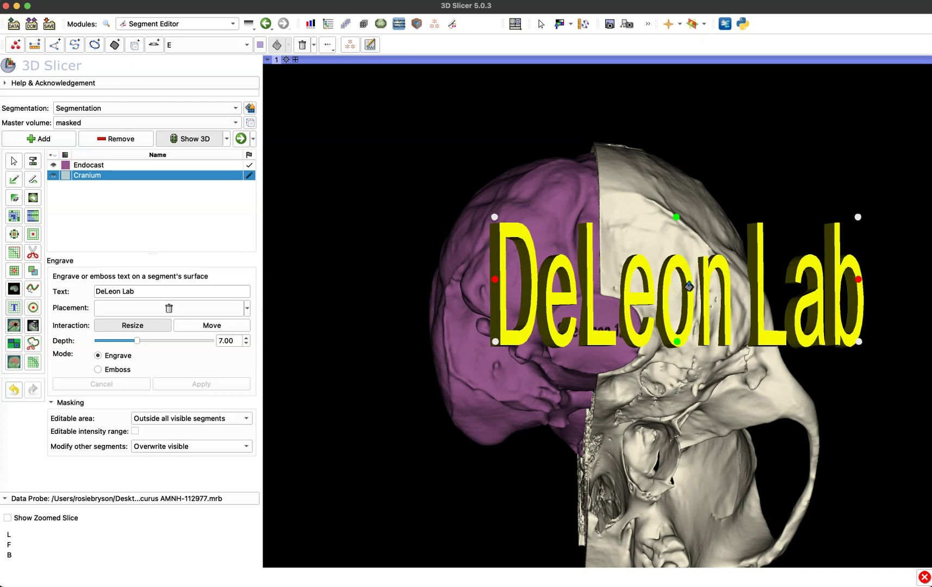
drag(859, 217, 730, 276)
drag(491, 345, 629, 298)
drag(732, 280, 731, 415)
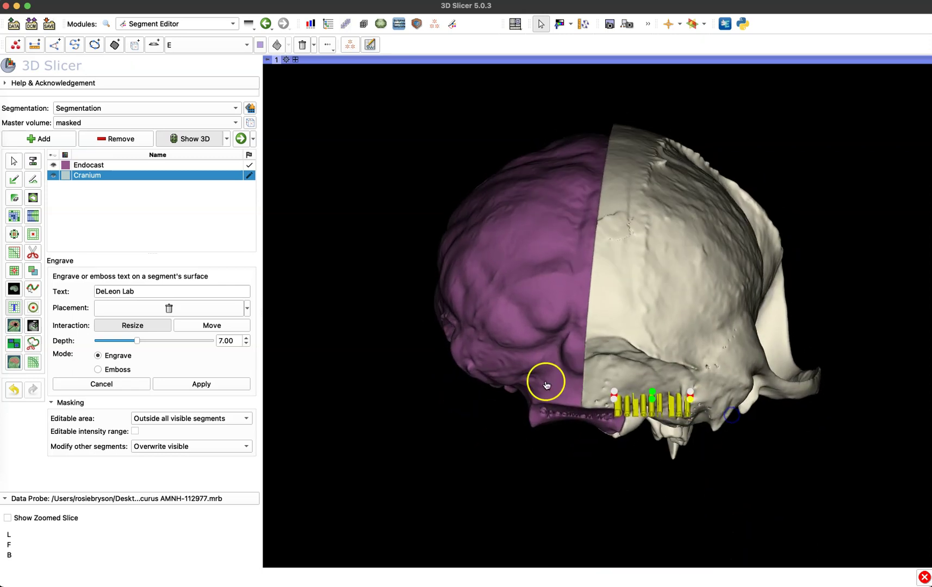
Move and tilt the DeLeon Lab label into position on the skull
click(212, 326)
drag(663, 384, 679, 407)
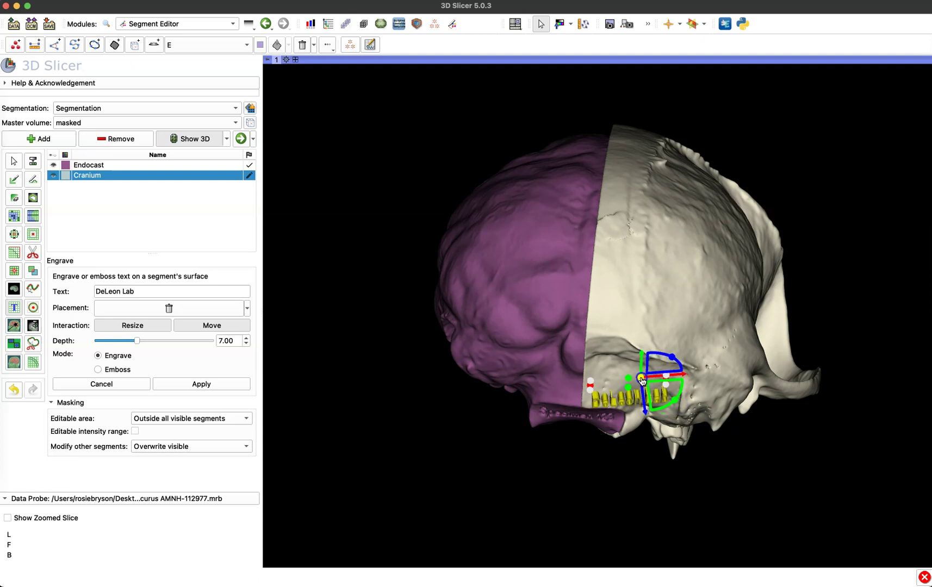
drag(705, 436, 727, 279)
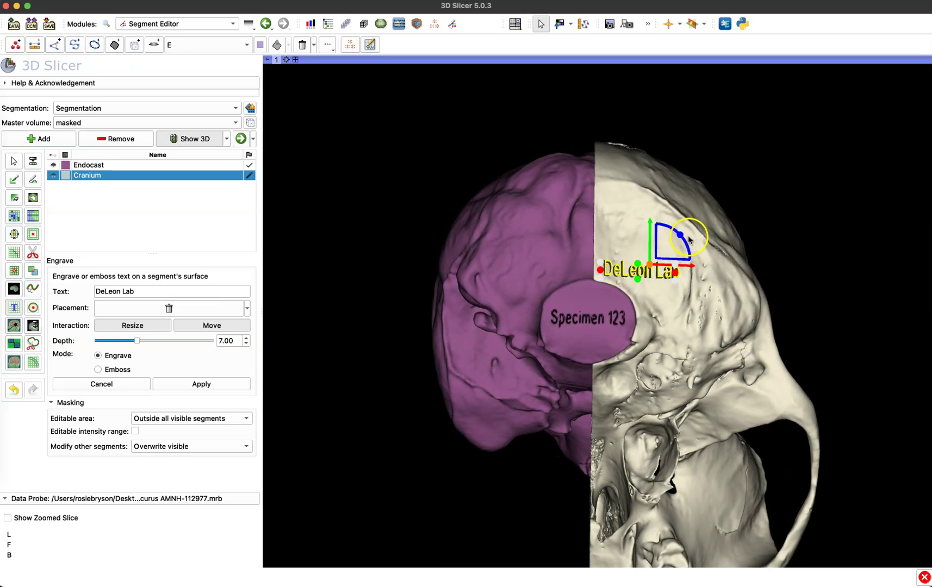
drag(650, 265, 687, 231)
drag(787, 296, 698, 485)
Switch to Emboss mode, lower the DeLeon Lab text, and set depth to 3.00
click(111, 370)
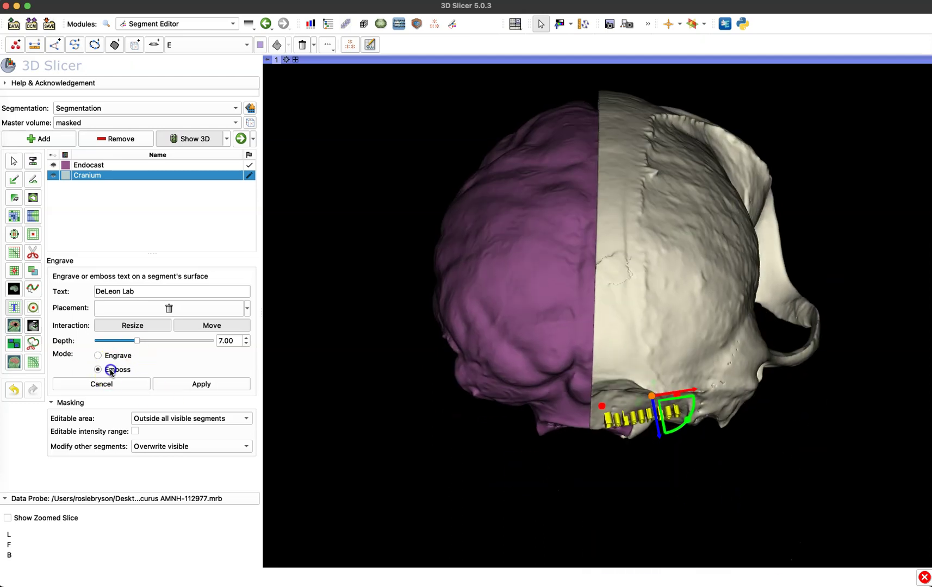
drag(637, 486, 647, 466)
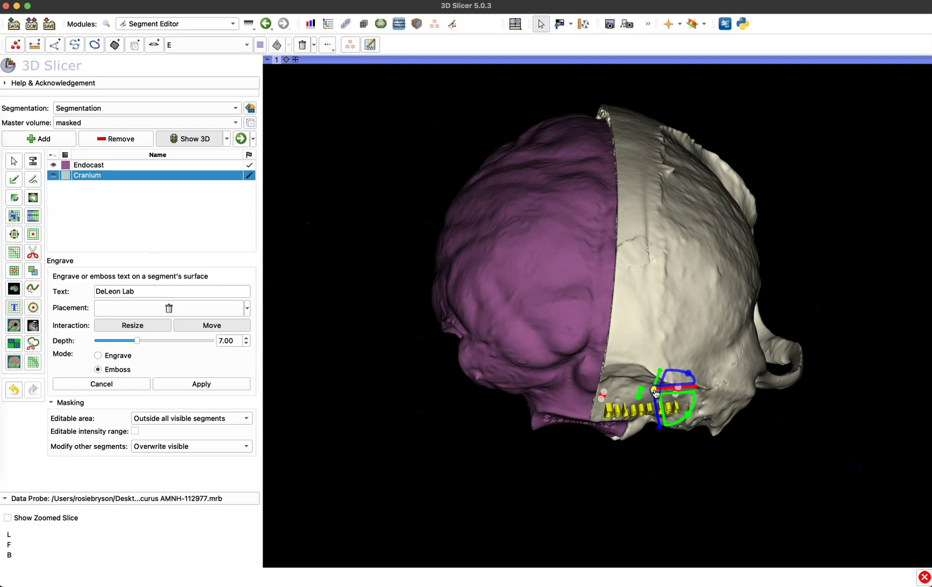
drag(656, 394, 661, 427)
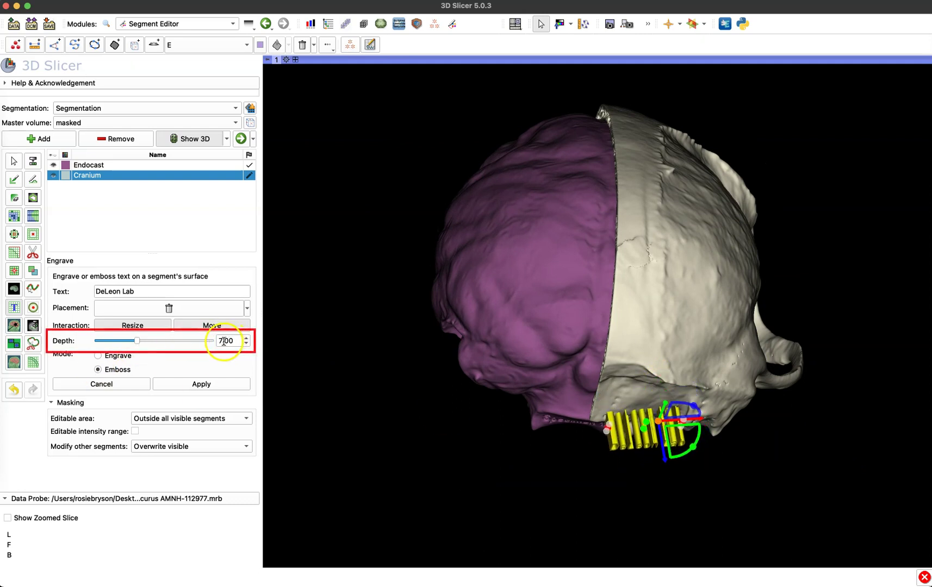
click(239, 358)
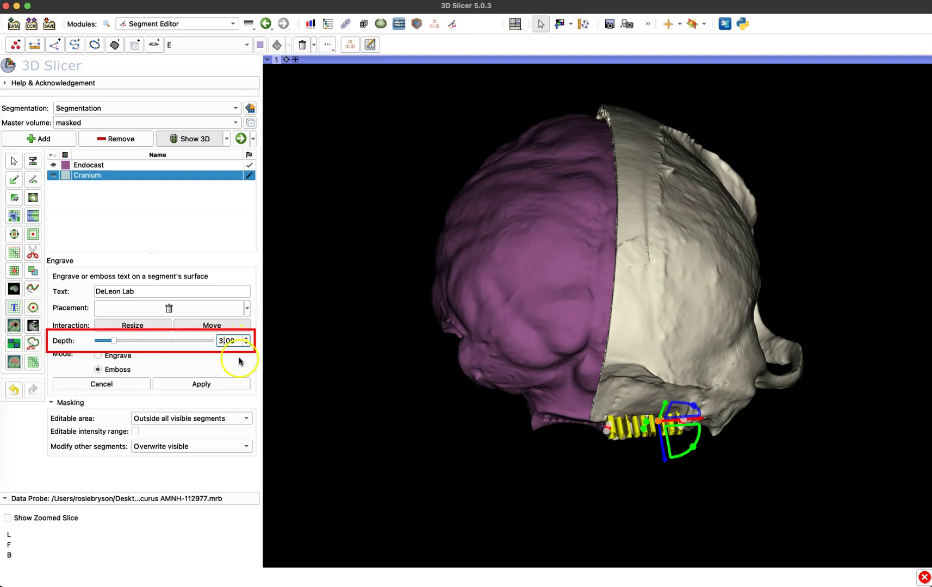
drag(662, 471, 631, 482)
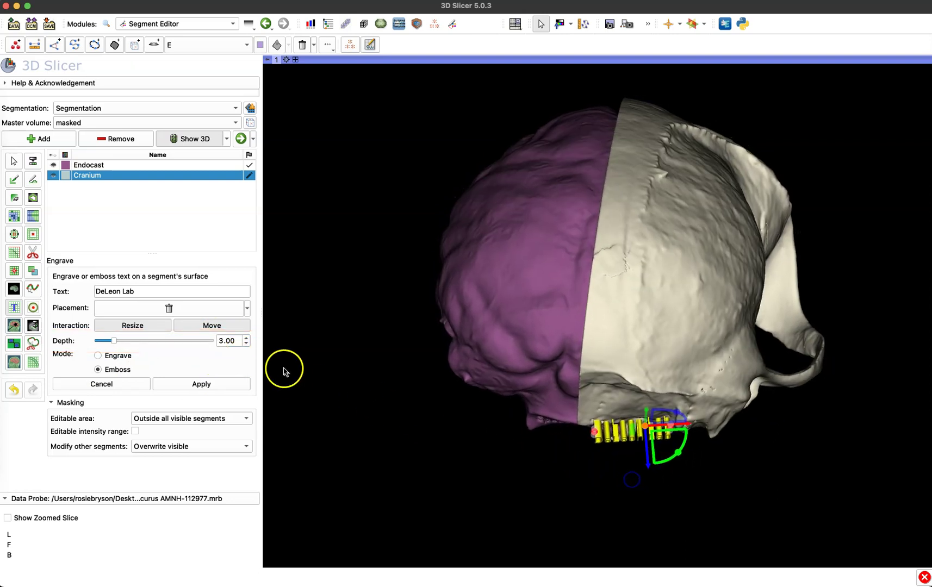
Fine-tune the emboss depth around 3.00 and nudge the label up and left
click(247, 345)
click(109, 340)
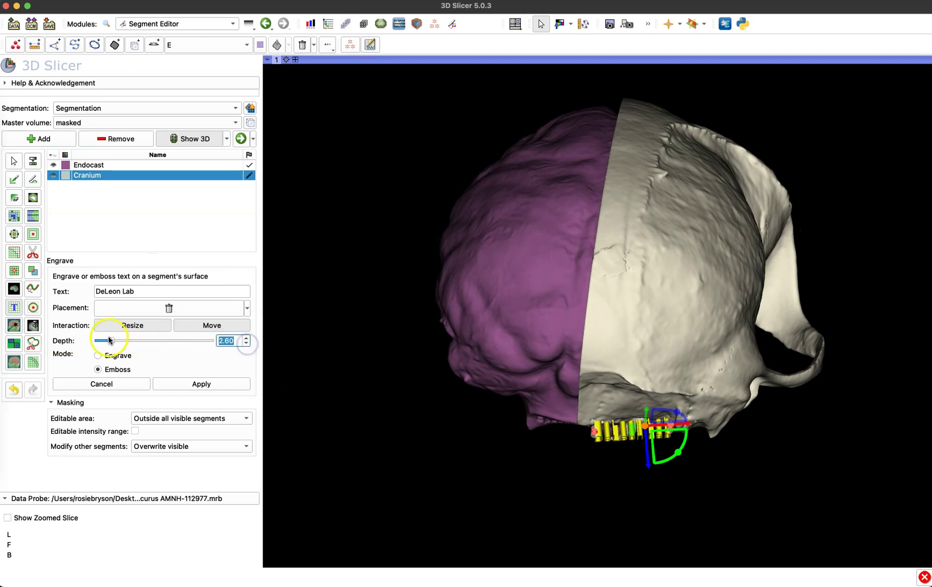
drag(109, 342, 104, 342)
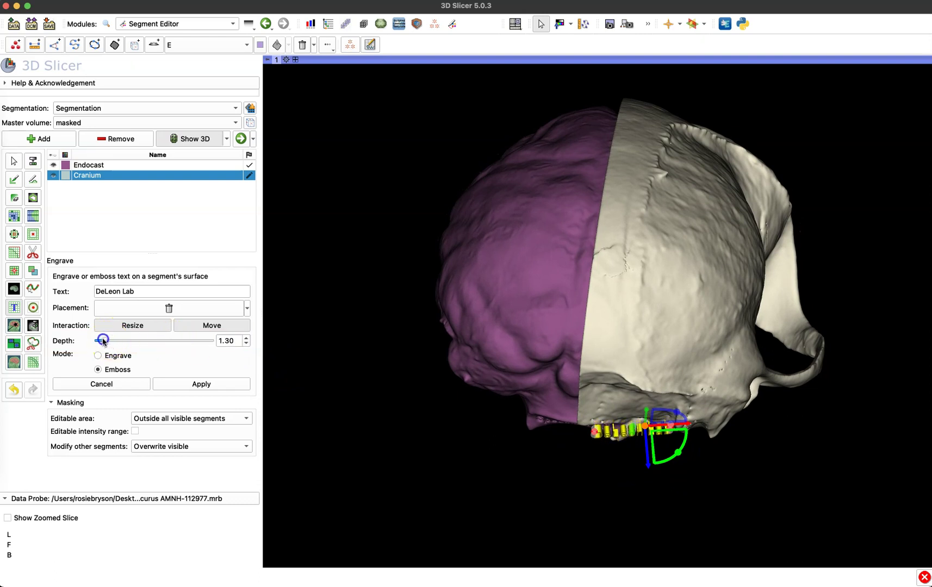
drag(644, 425, 642, 425)
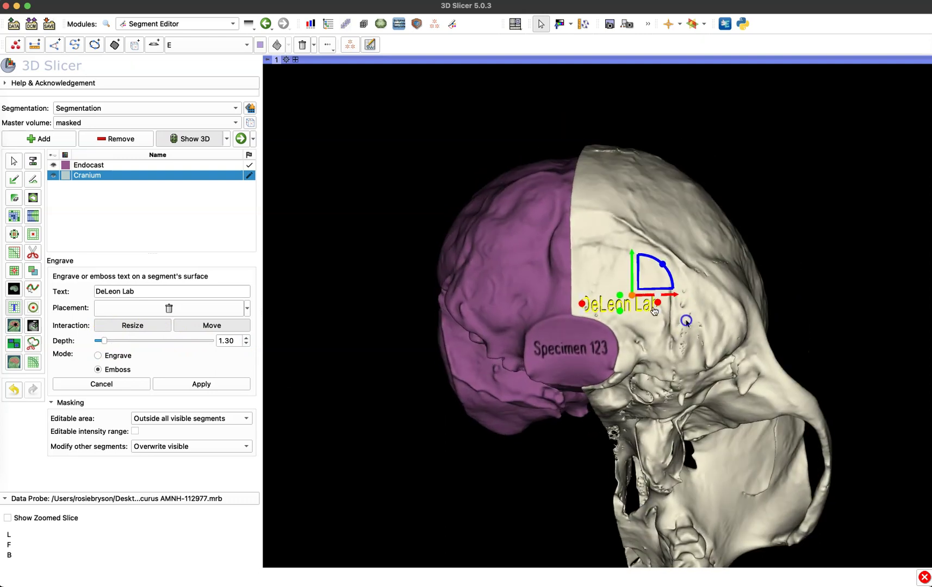
click(158, 395)
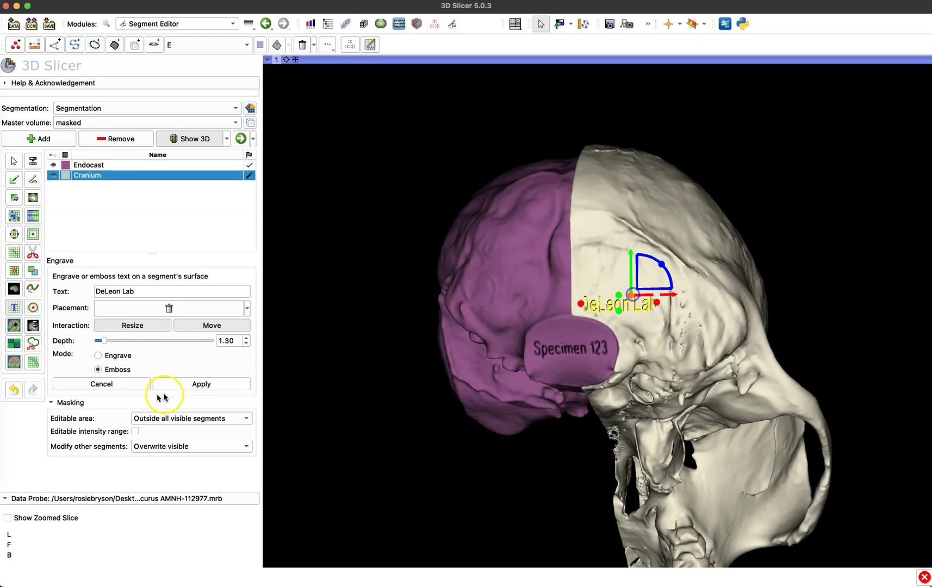
drag(104, 341, 107, 342)
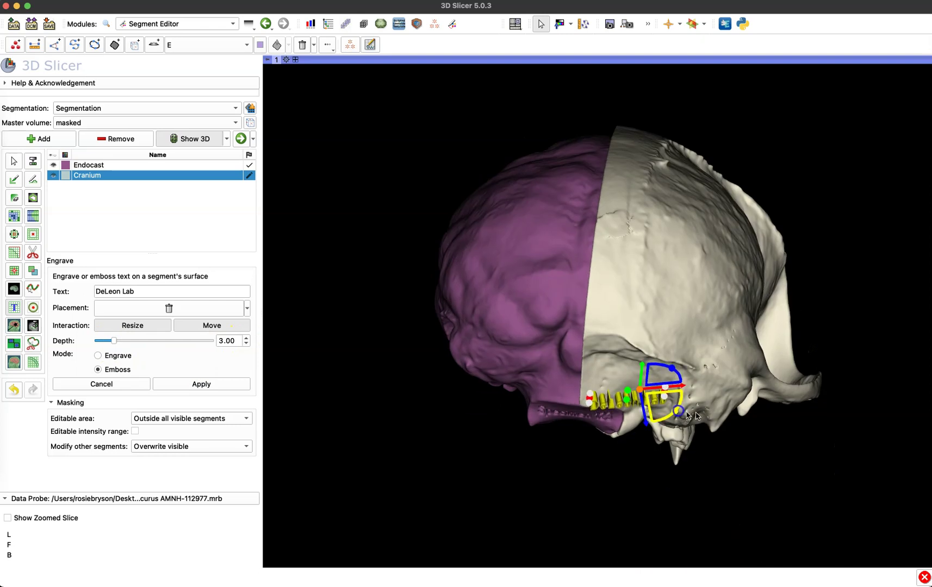
drag(686, 416, 696, 376)
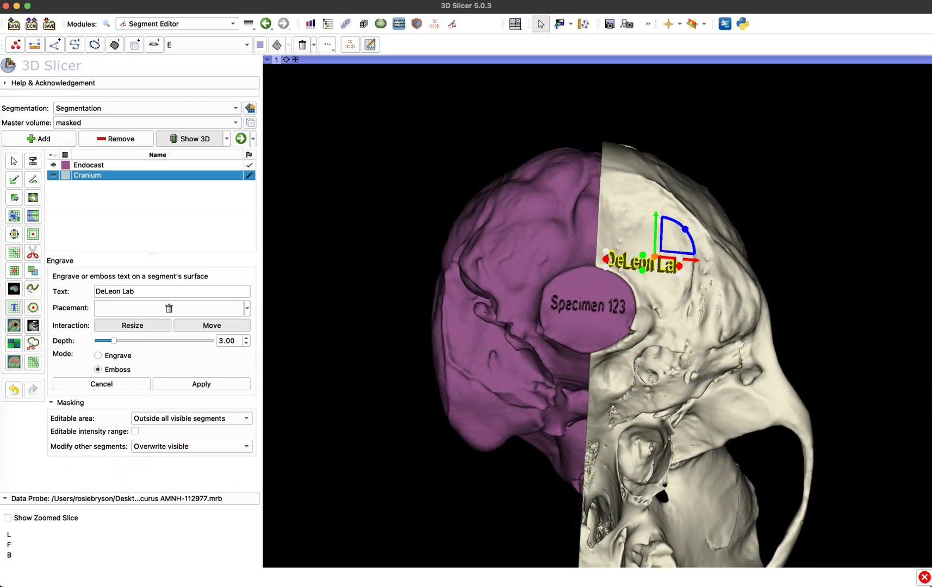
Emboss DeLeon Lab onto the cranium and orbit to view both labels face-on
click(234, 383)
drag(630, 316, 871, 290)
right_drag(818, 192, 850, 449)
middle_drag(804, 427, 624, 495)
drag(707, 395, 545, 453)
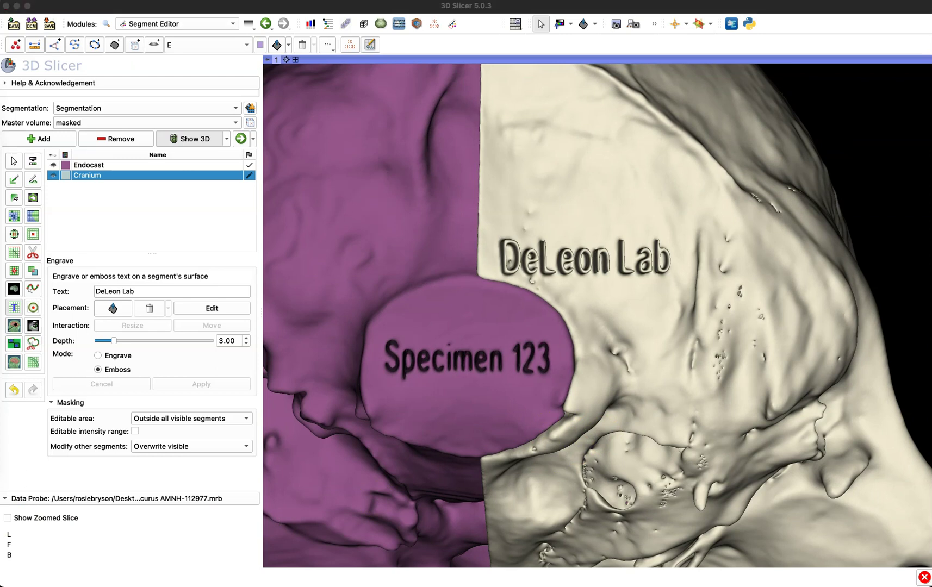
Switch to the Data module to show the scene's subject hierarchy
click(327, 27)
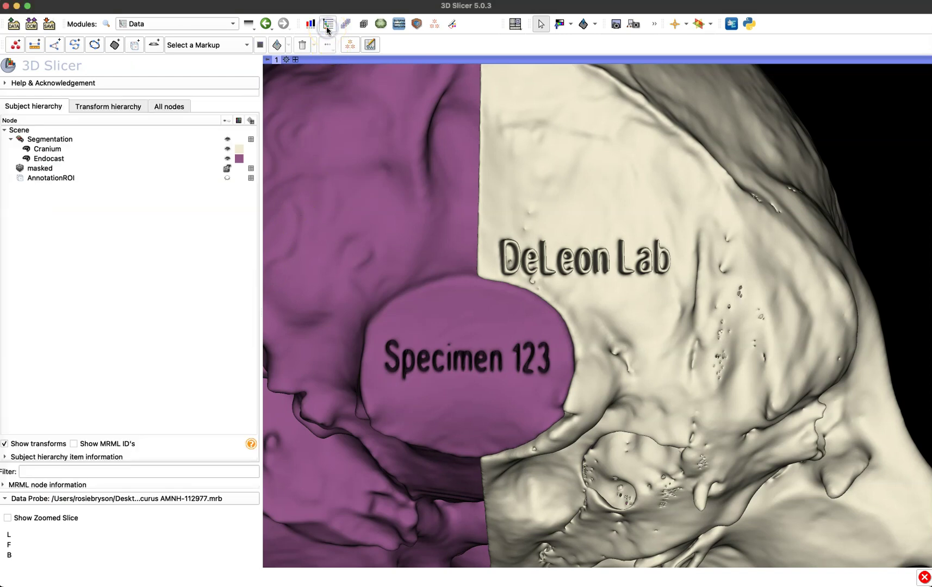
click(228, 25)
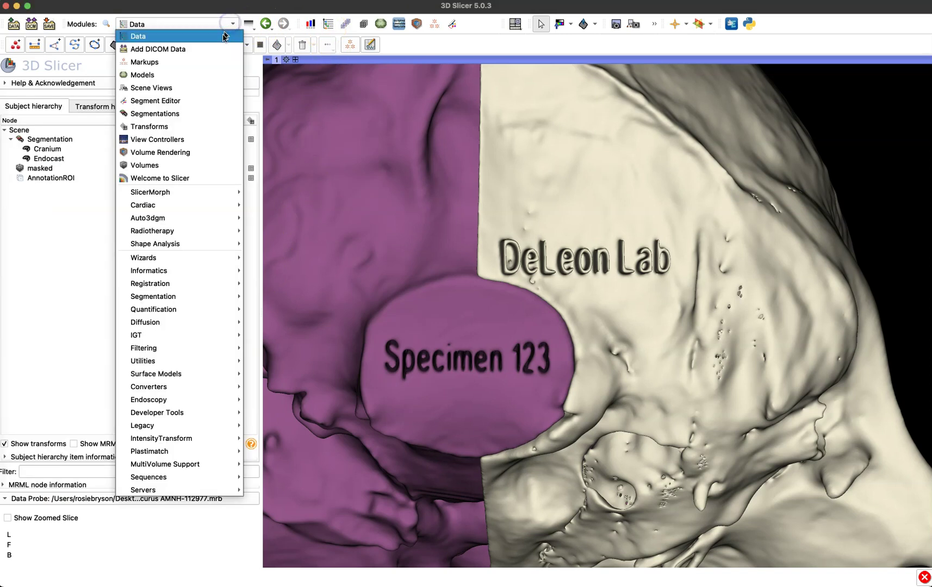
click(224, 27)
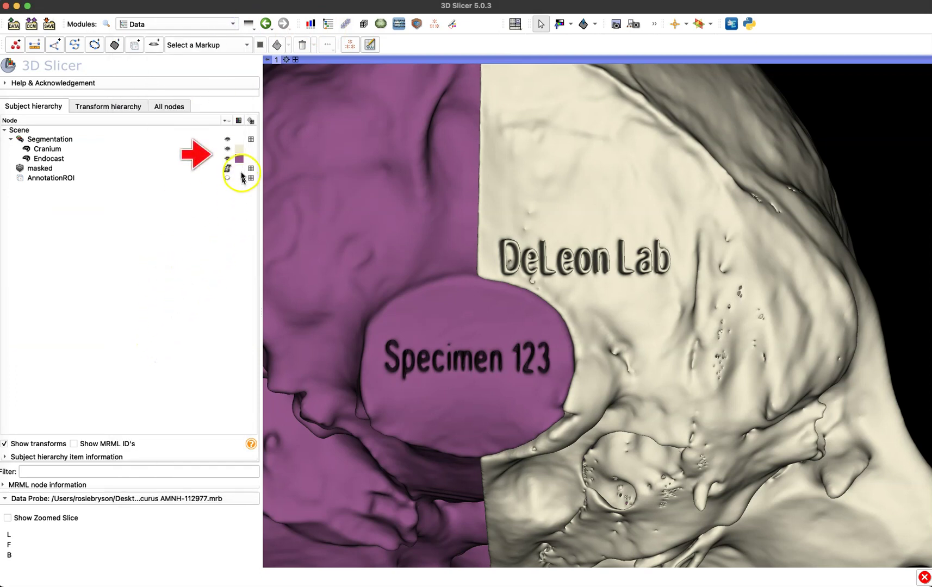
Export the Cranium and Endocast segments as models and expand the new Segmentation-models folder
click(72, 150)
right_click(74, 151)
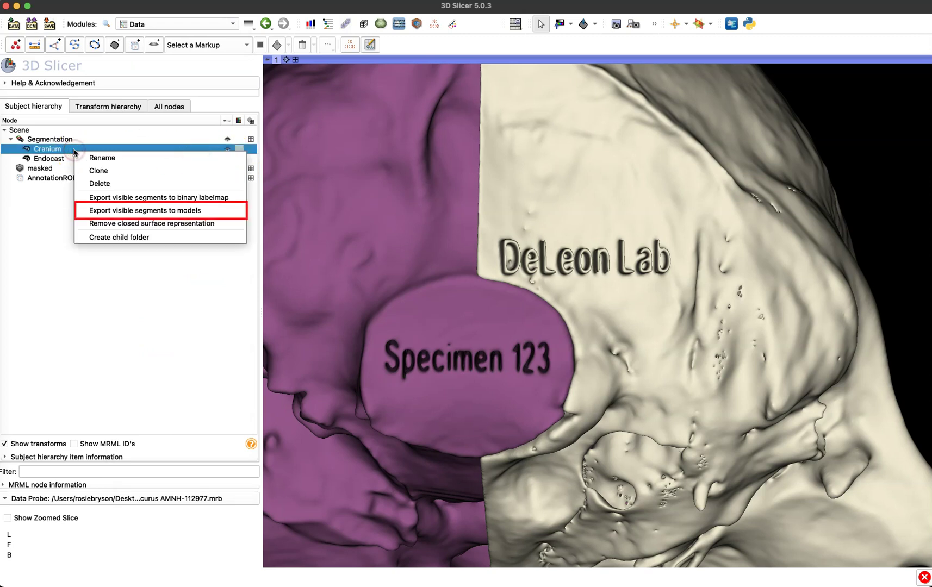
click(226, 212)
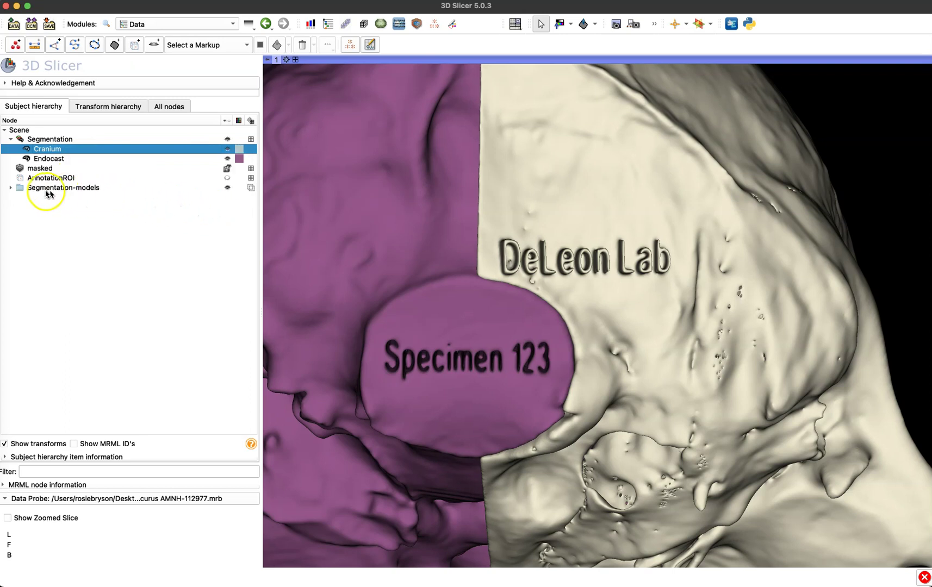
click(10, 188)
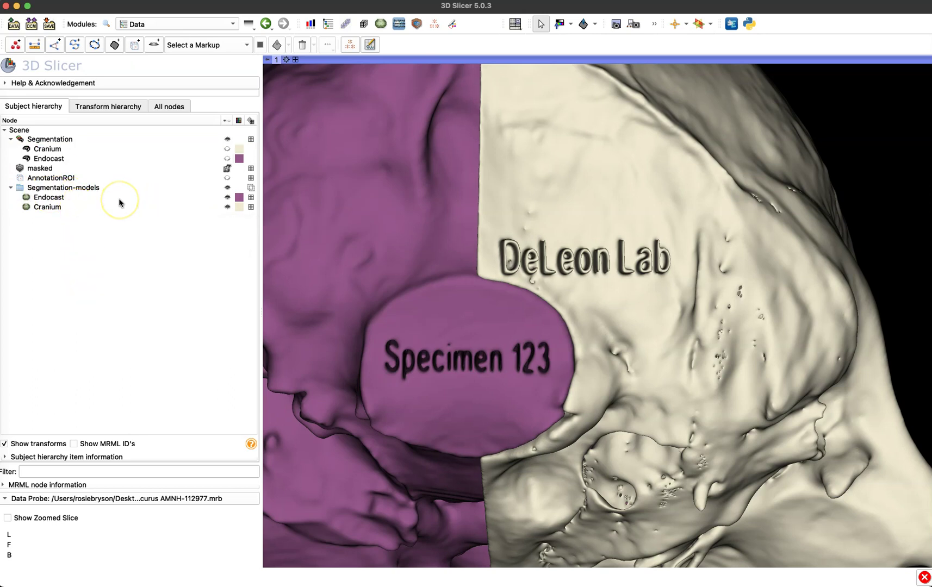
In the Save dialog, unbundle the .mrb scene and uncheck every file
click(50, 24)
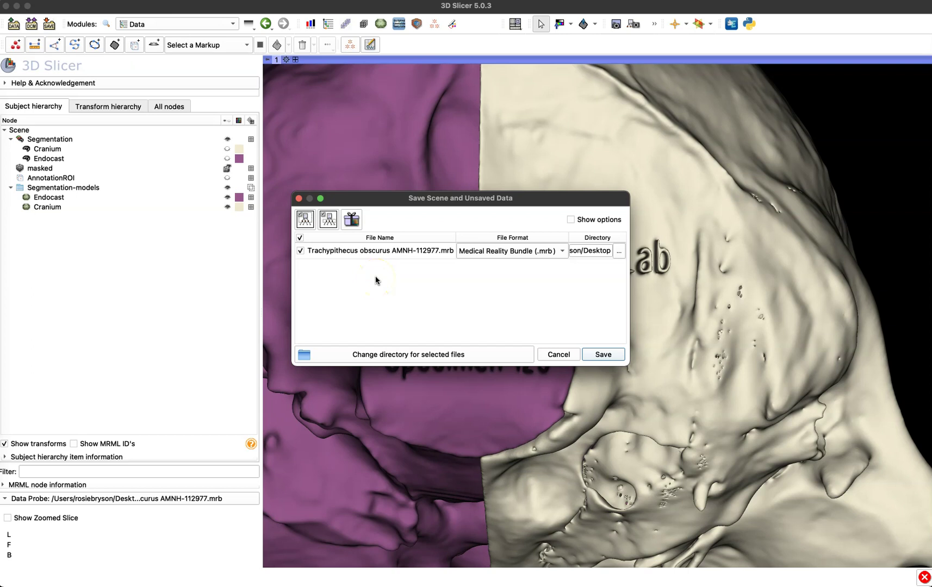
click(352, 219)
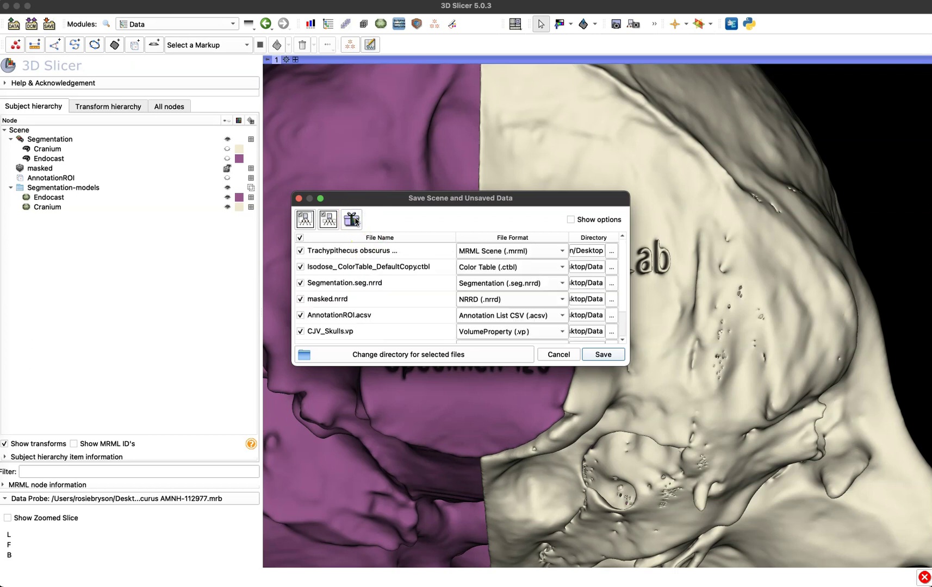
click(301, 238)
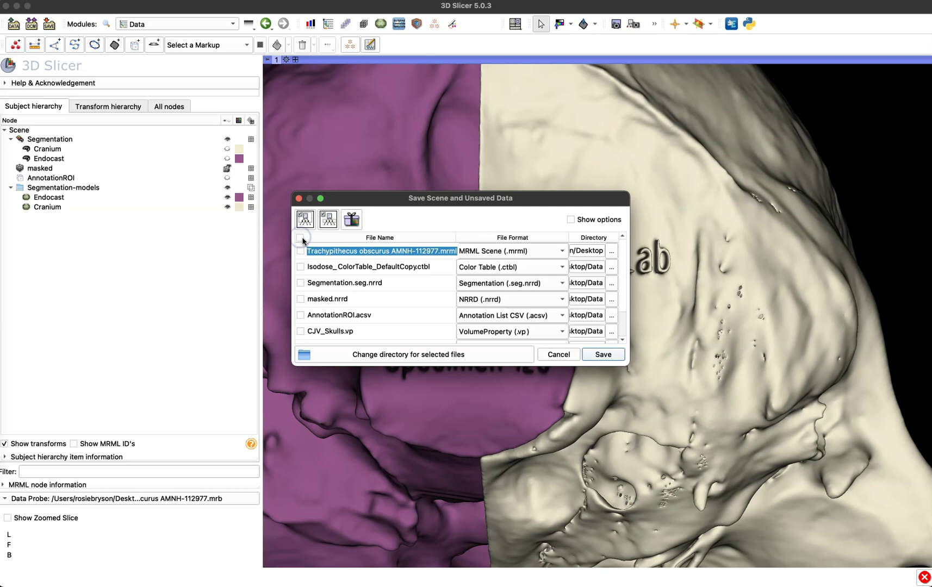
scroll(390, 298, down, 2)
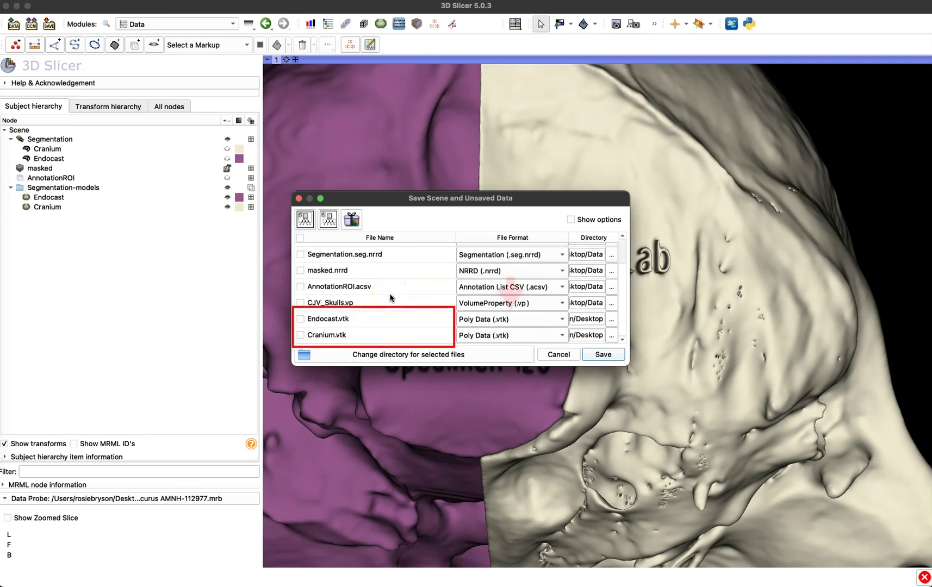
Set the Endocast and Cranium models to PLY (.ply) and save them
click(484, 319)
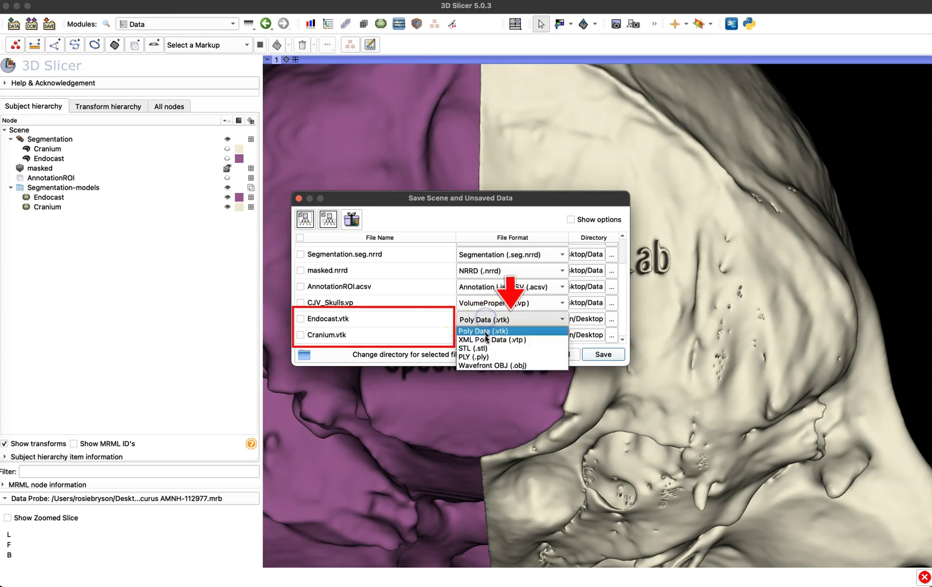
click(478, 357)
click(494, 335)
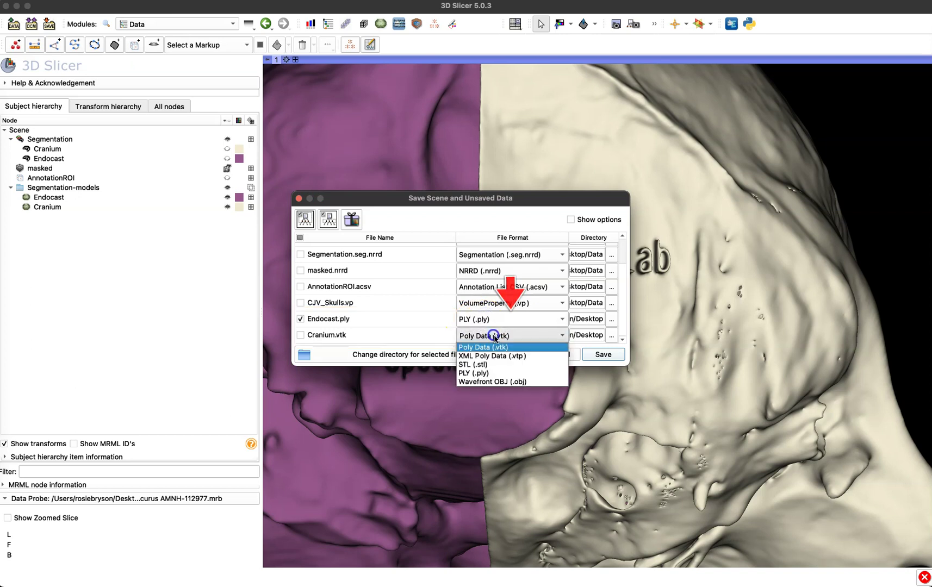
click(473, 373)
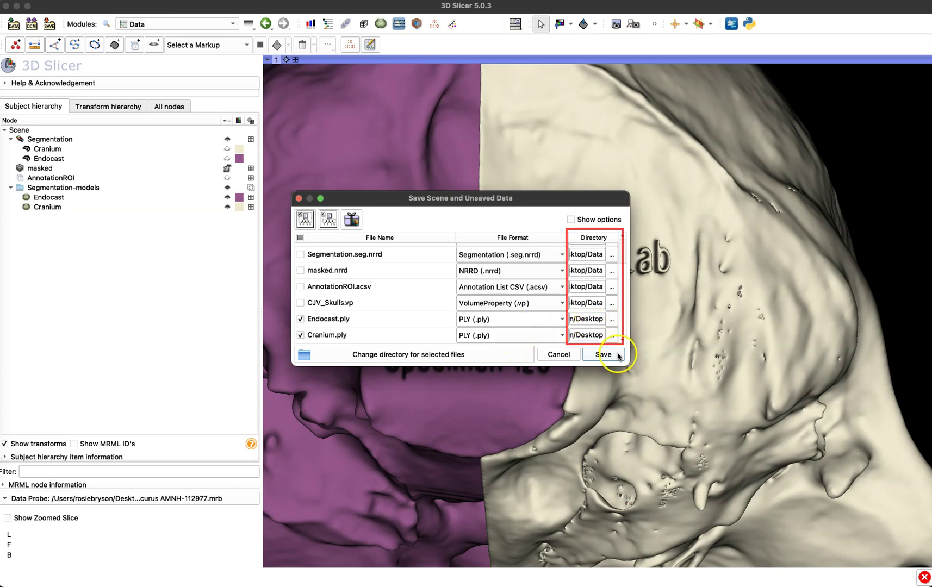
click(577, 354)
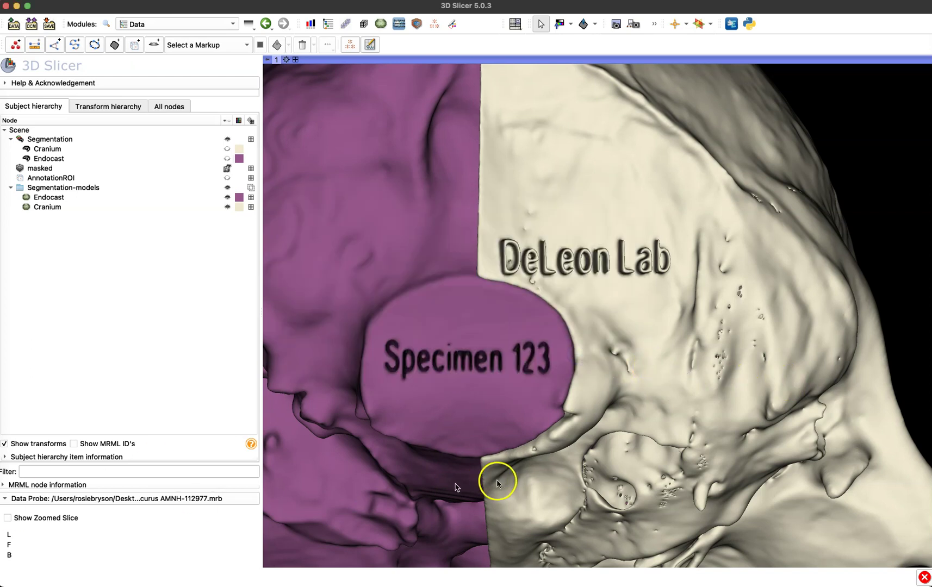
drag(495, 479, 495, 432)
right_drag(486, 285, 479, 156)
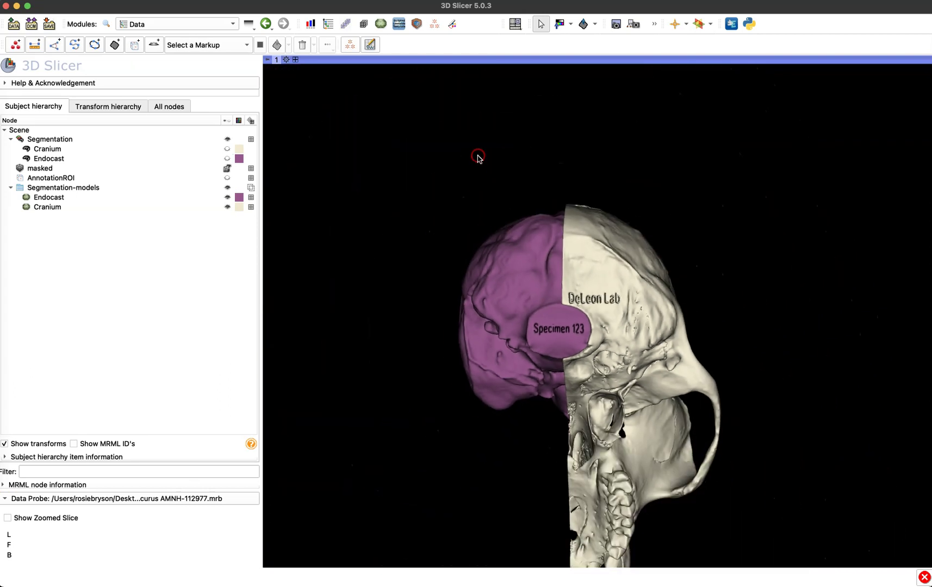